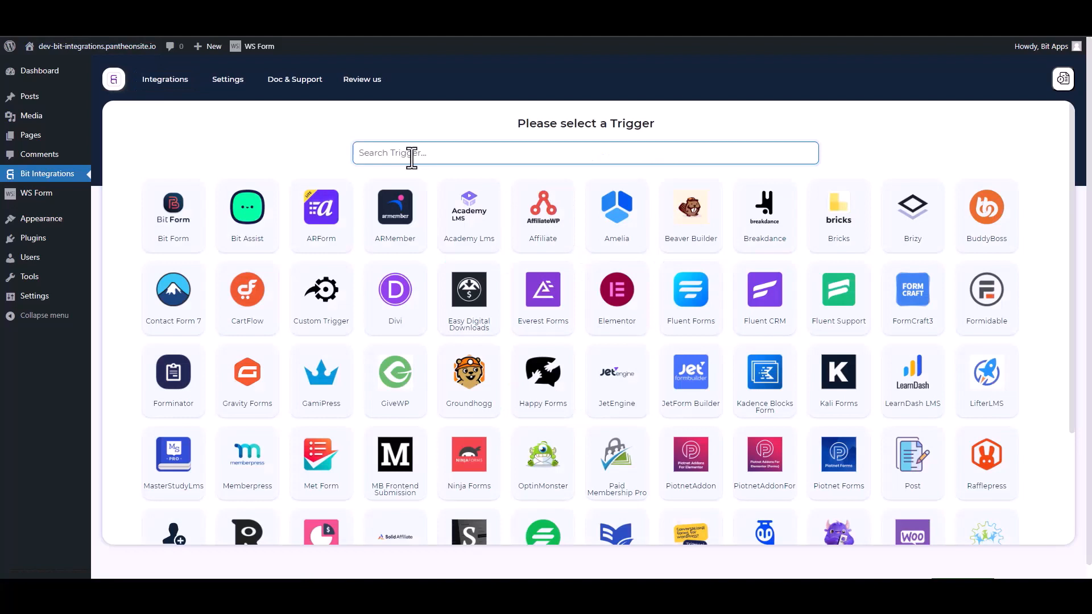
# Search 'ws' among triggers and pick WSForm as the integration's trigger
pyautogui.write('ws')
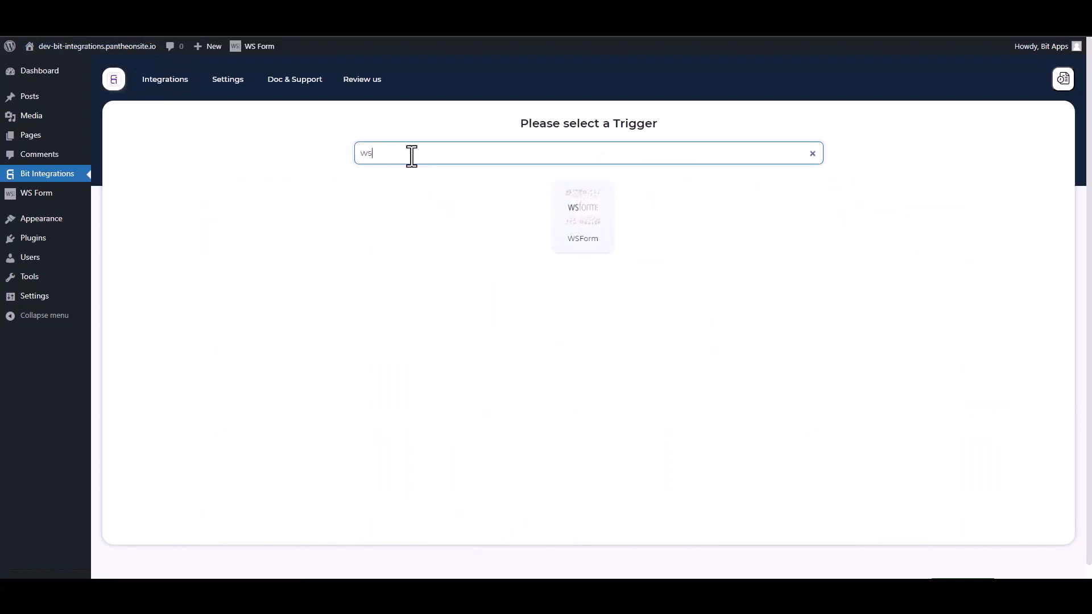
pyautogui.click(604, 209)
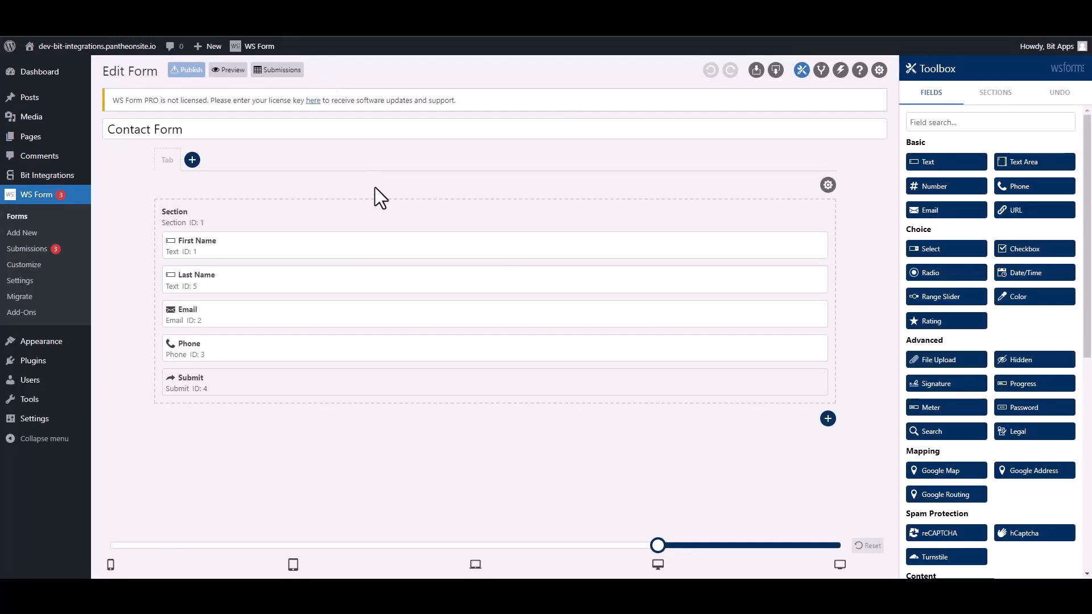
# Add a new 'Bit Integrations' action to the Contact Form of type Run WordPress Hook
pyautogui.click(840, 72)
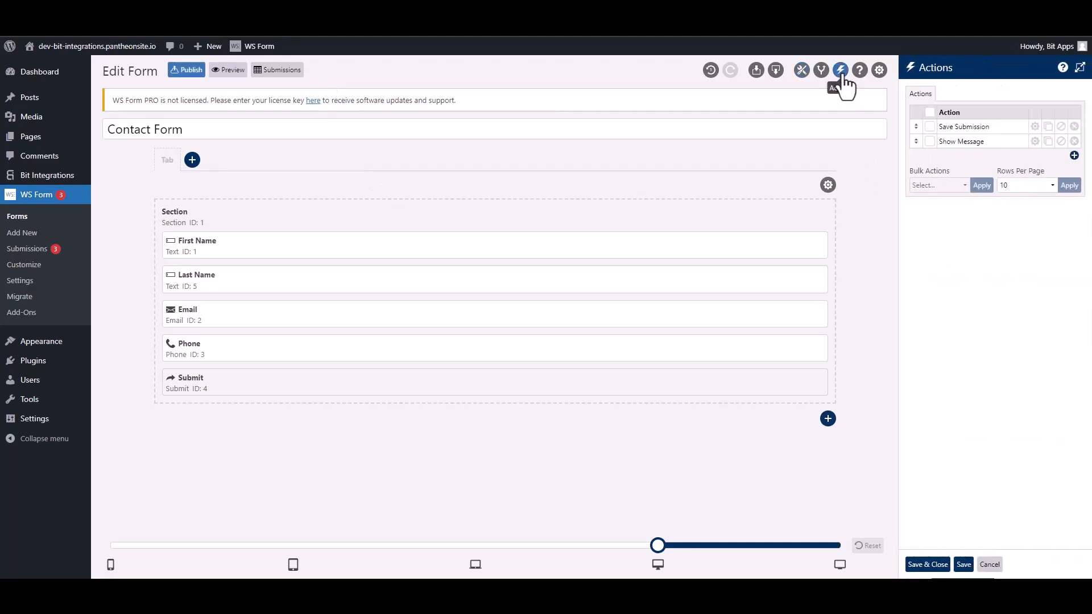
pyautogui.click(1068, 156)
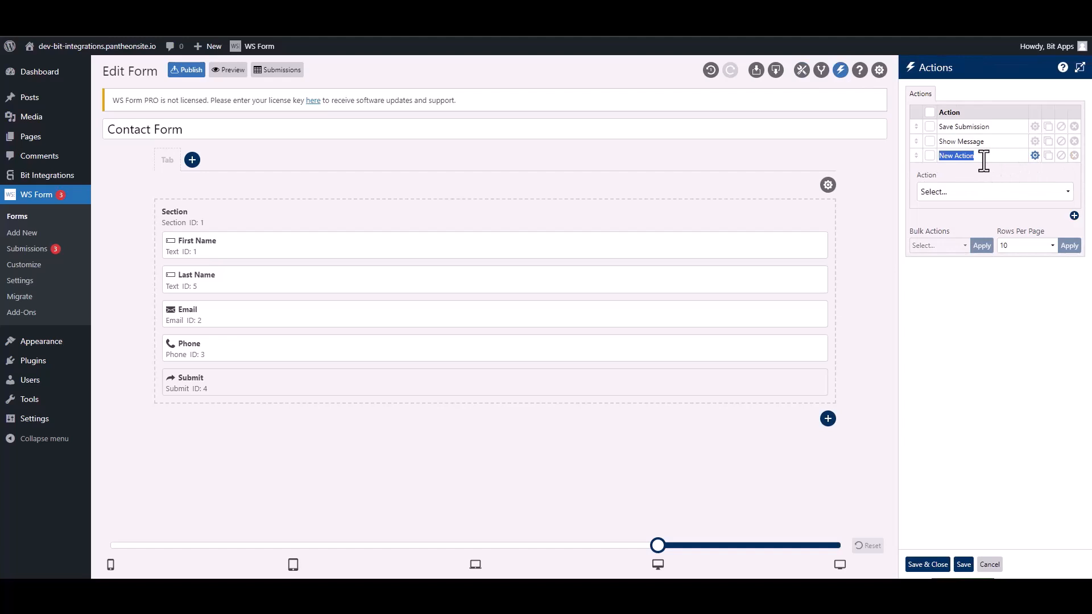
pyautogui.write('Bit Integra')
pyautogui.click(980, 191)
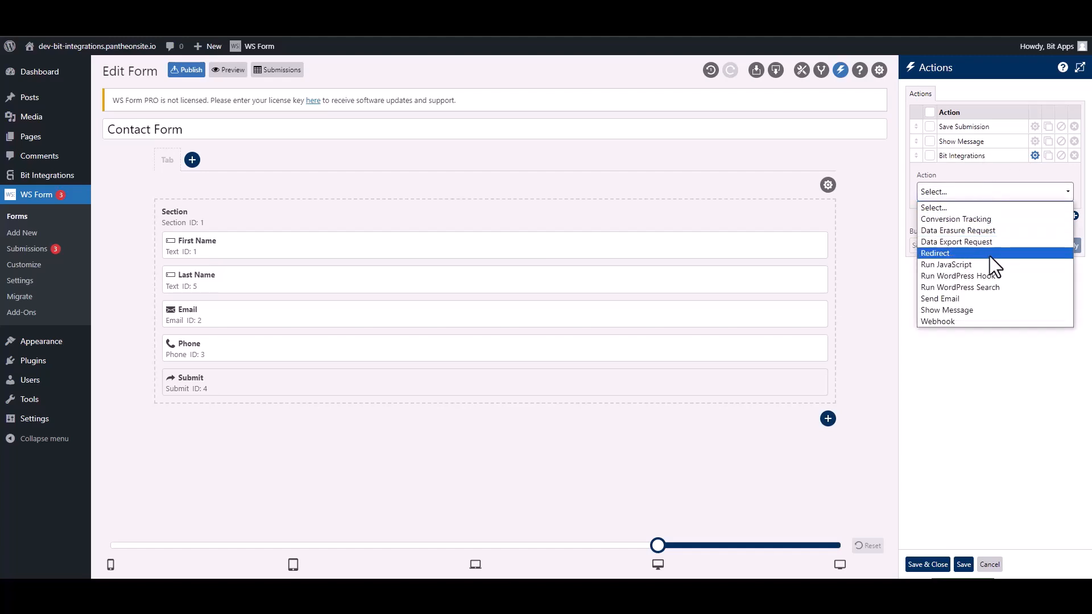
pyautogui.click(957, 277)
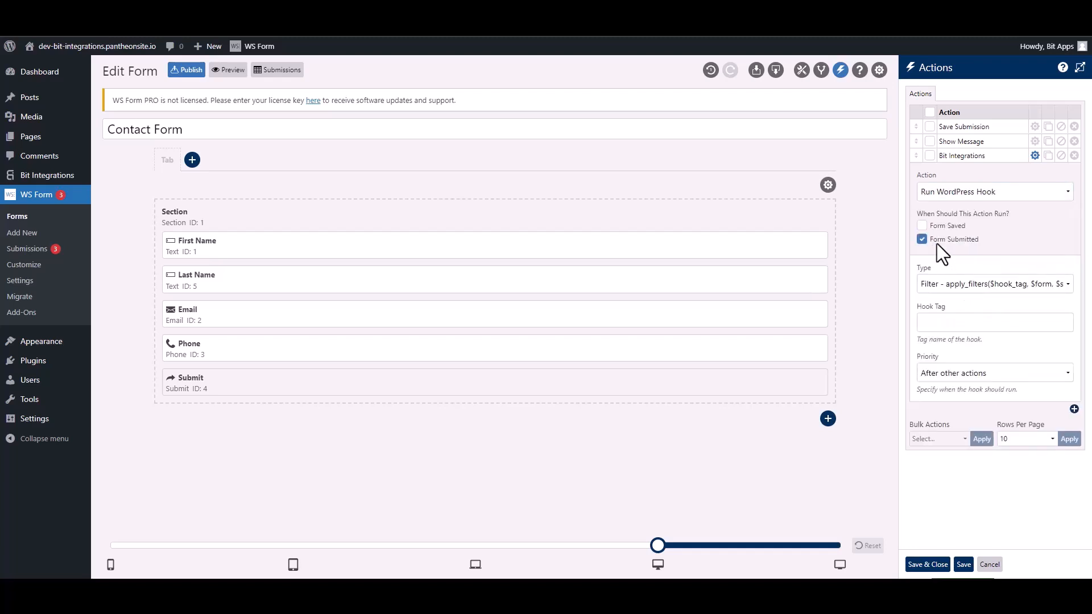
# Set the hook type to Action with tag ws_form_action_for_bi and save the action
pyautogui.click(946, 287)
pyautogui.click(946, 311)
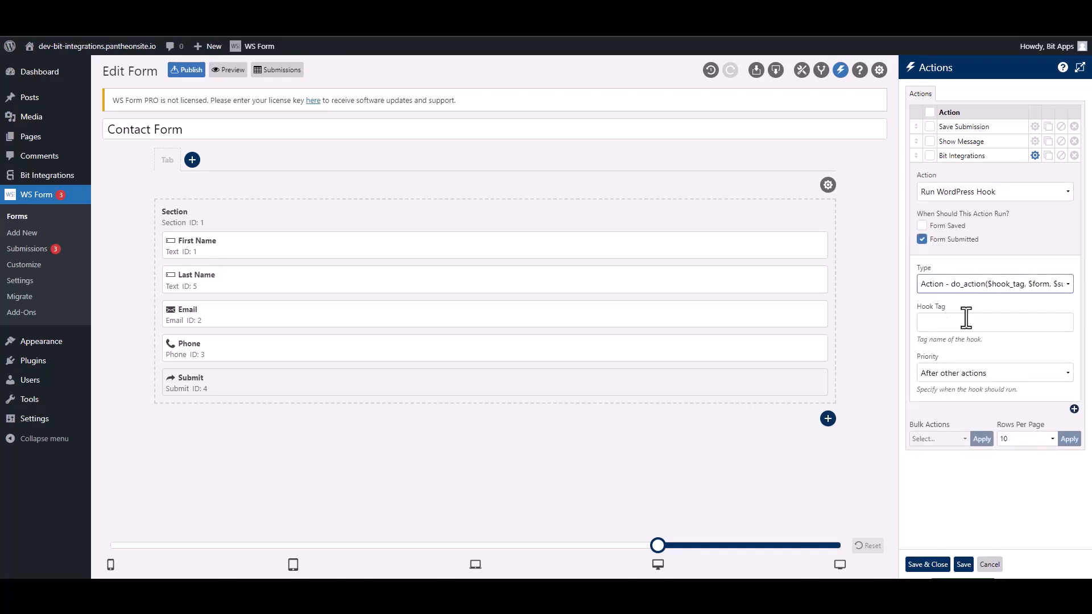
pyautogui.click(976, 323)
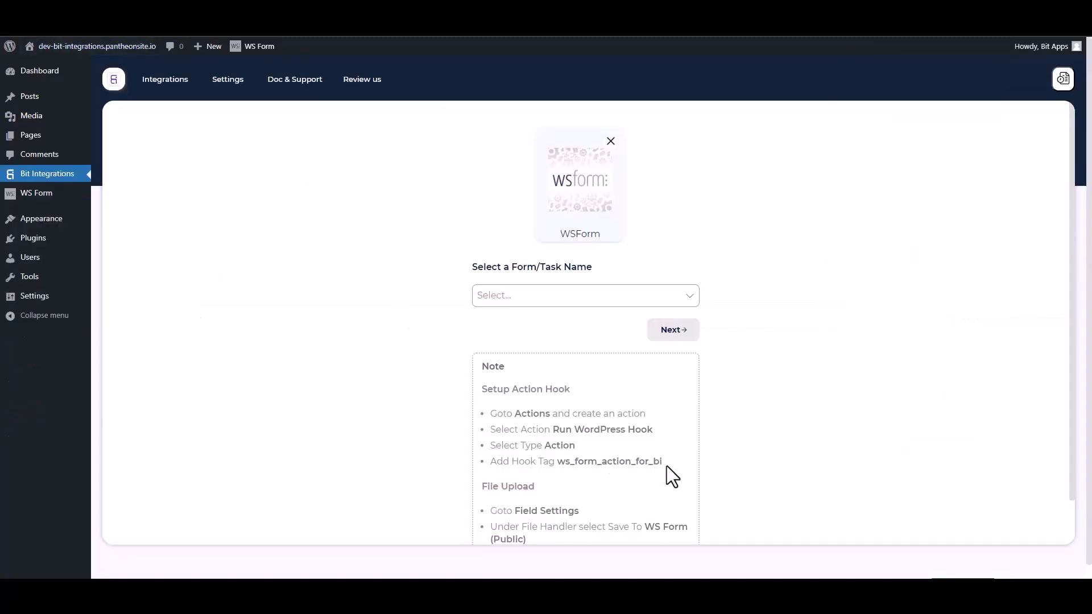
pyautogui.moveTo(667, 465); pyautogui.dragTo(561, 455)
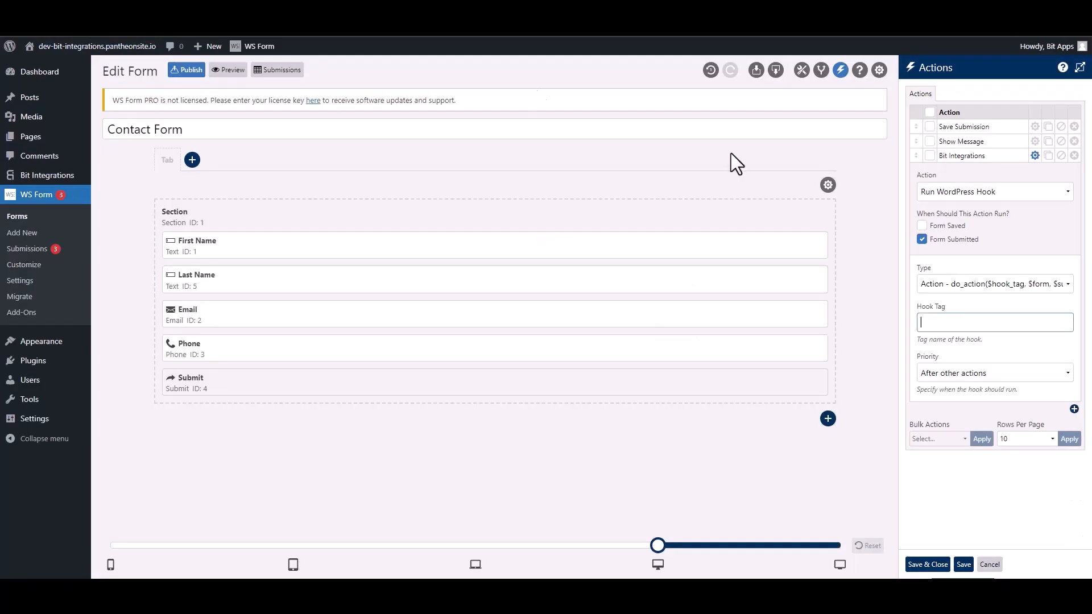
pyautogui.click(990, 318)
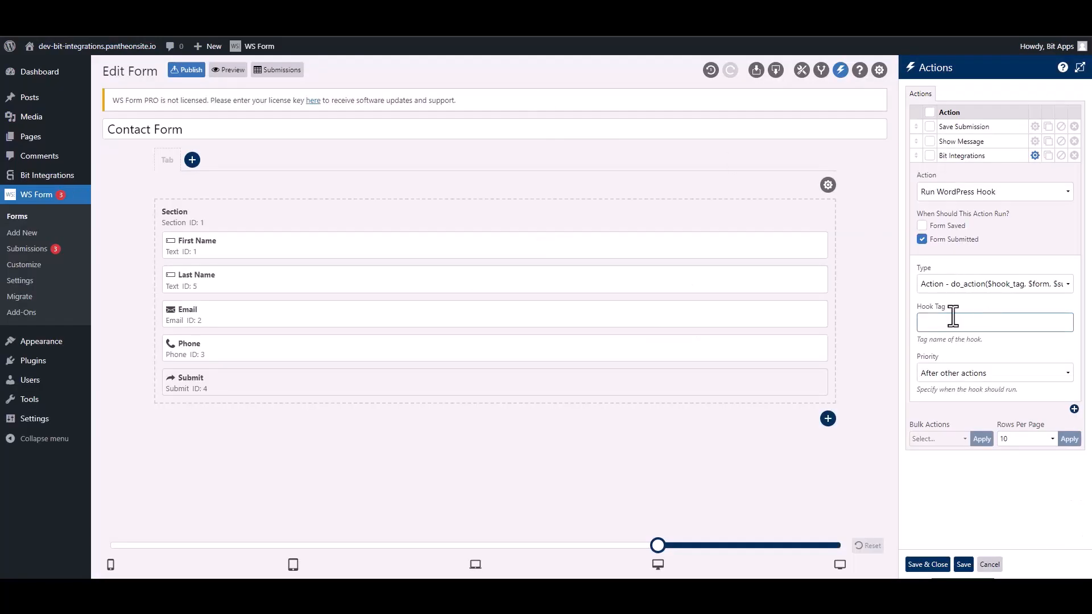
pyautogui.write('ws_form_action_for_bi')
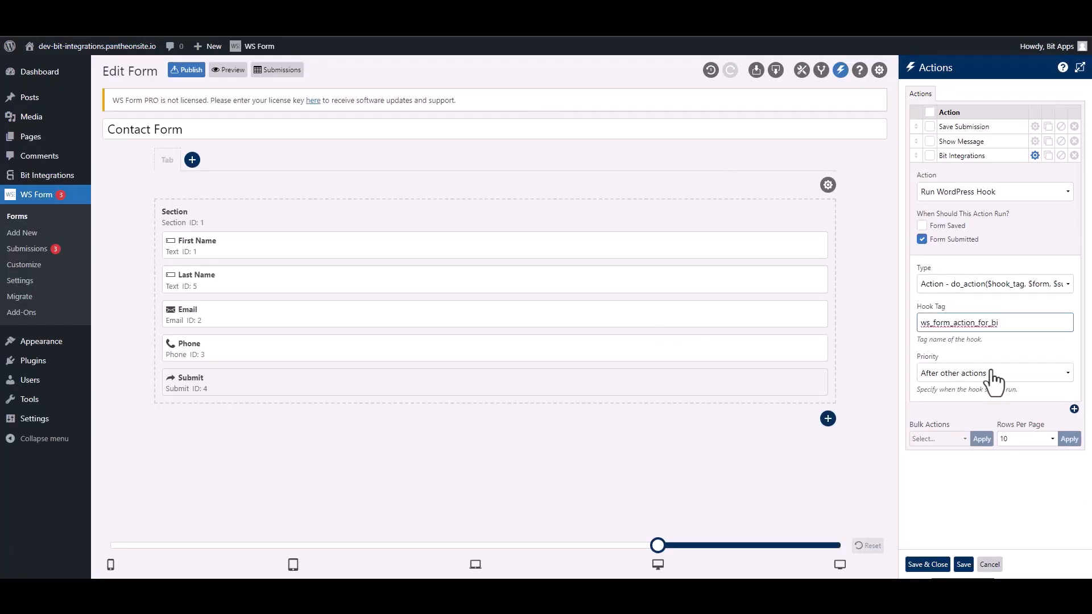
pyautogui.click(944, 565)
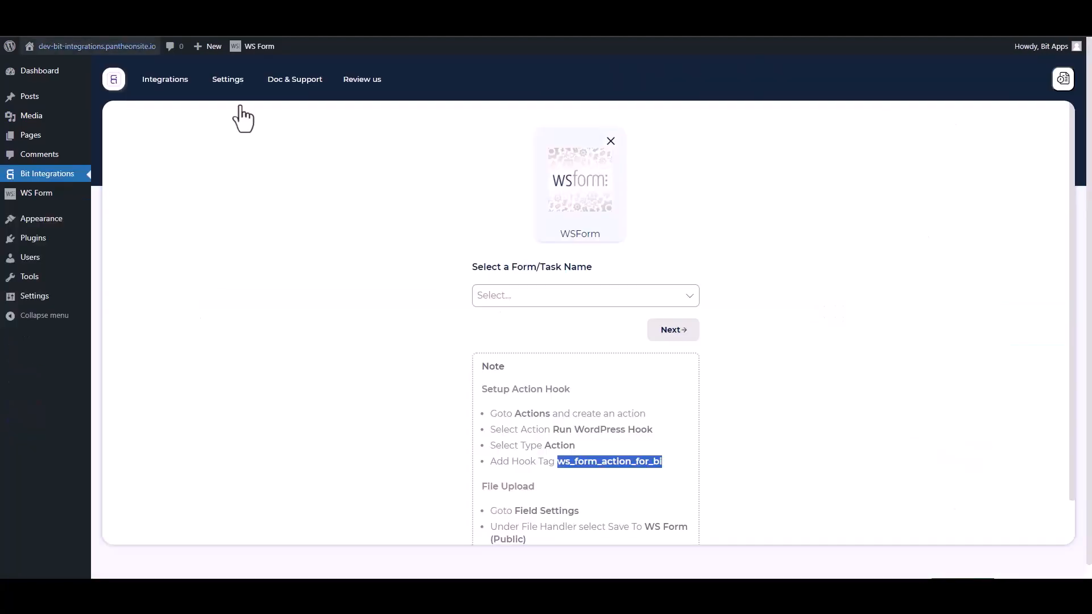
# Use Contact Form as the trigger form and pick PerfexCRM as the action app
pyautogui.click(515, 295)
pyautogui.click(529, 319)
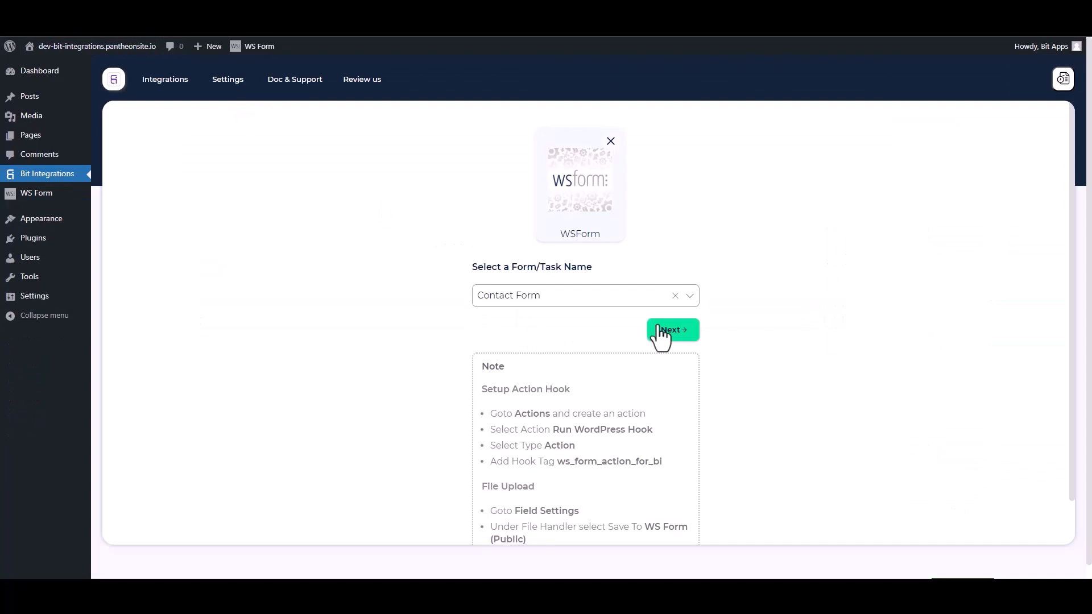
pyautogui.click(661, 333)
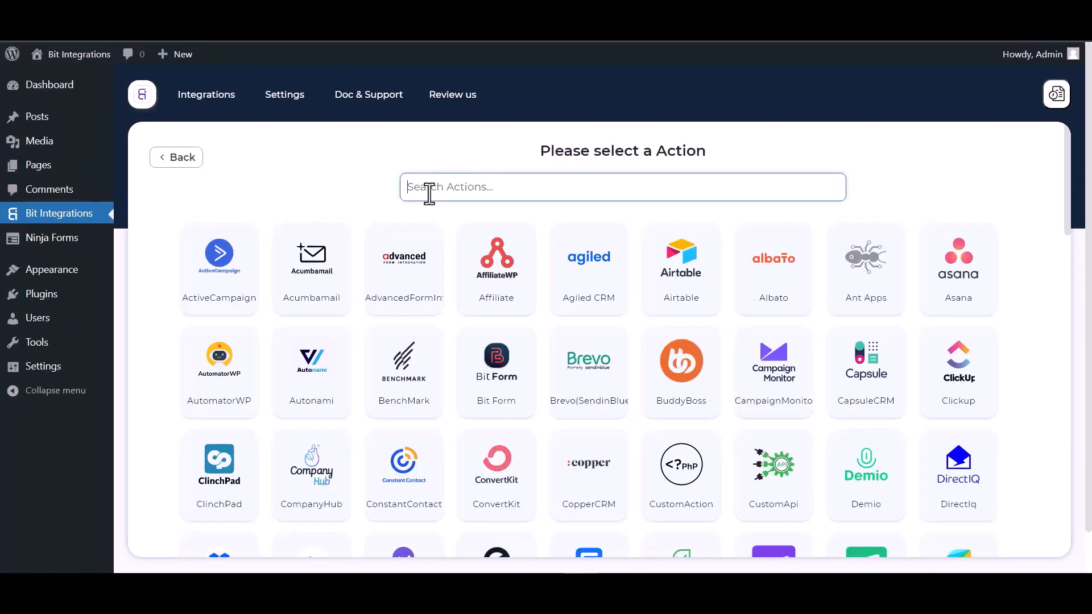
pyautogui.write('perf')
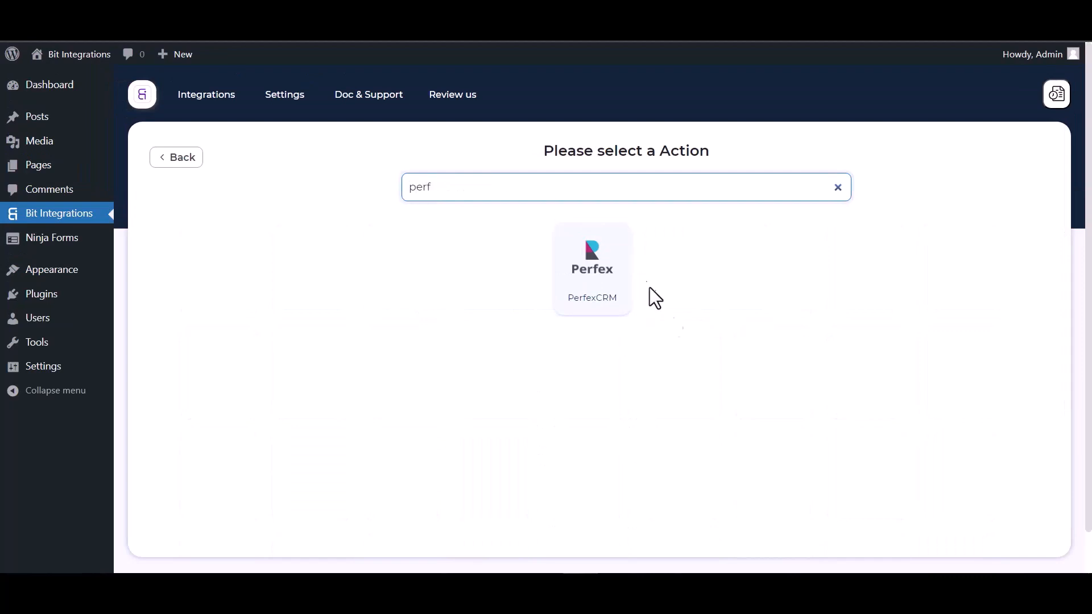
pyautogui.click(596, 304)
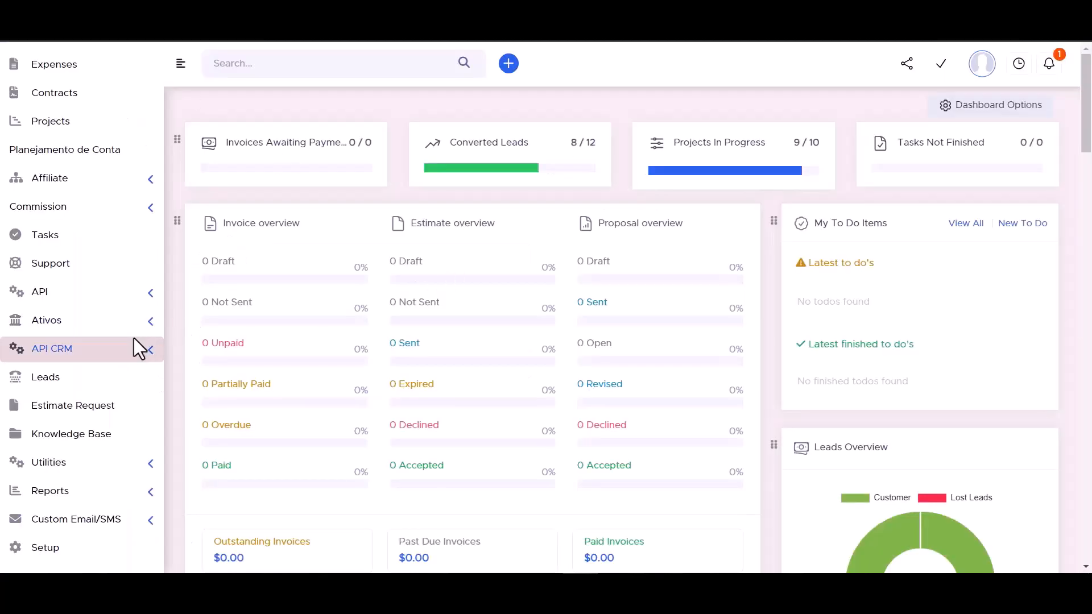
# Copy the API URL from API CRM Manager into the integration's Access API URL field
pyautogui.click(150, 350)
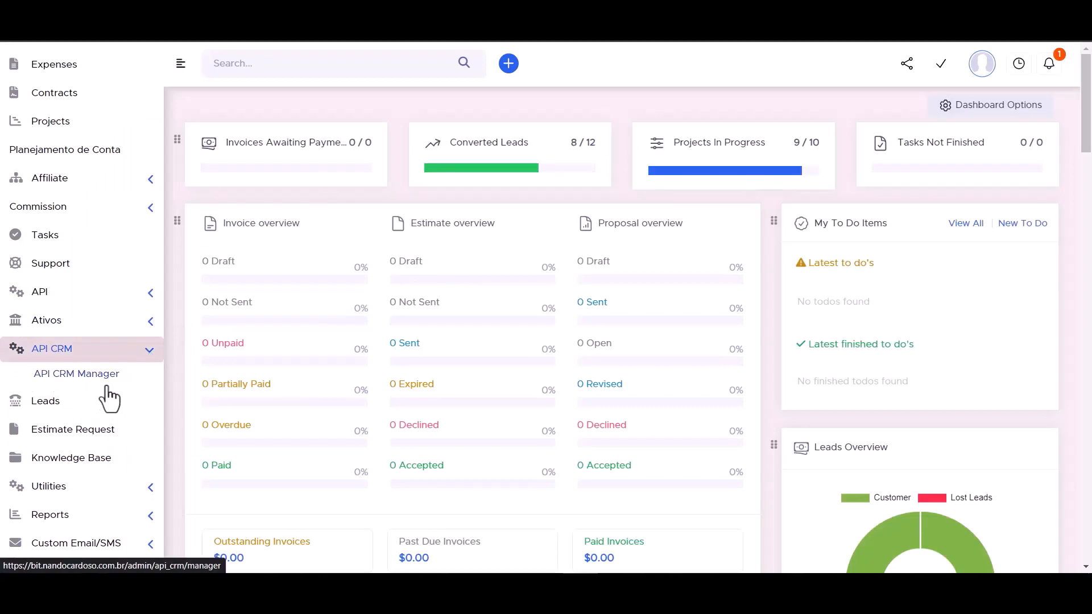
pyautogui.click(88, 374)
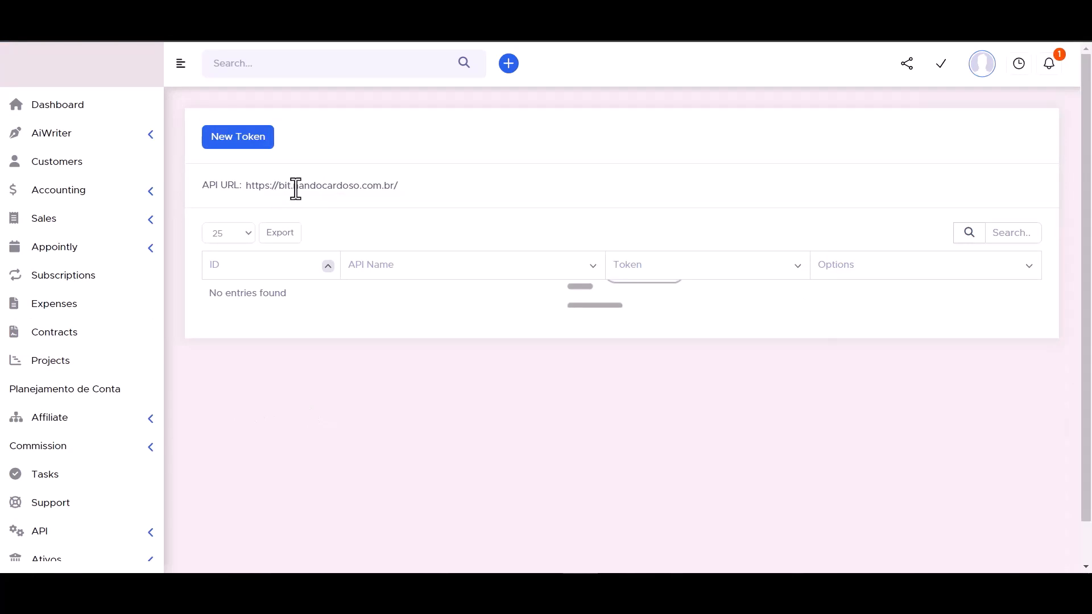
pyautogui.doubleClick(296, 188)
pyautogui.tripleClick(296, 188)
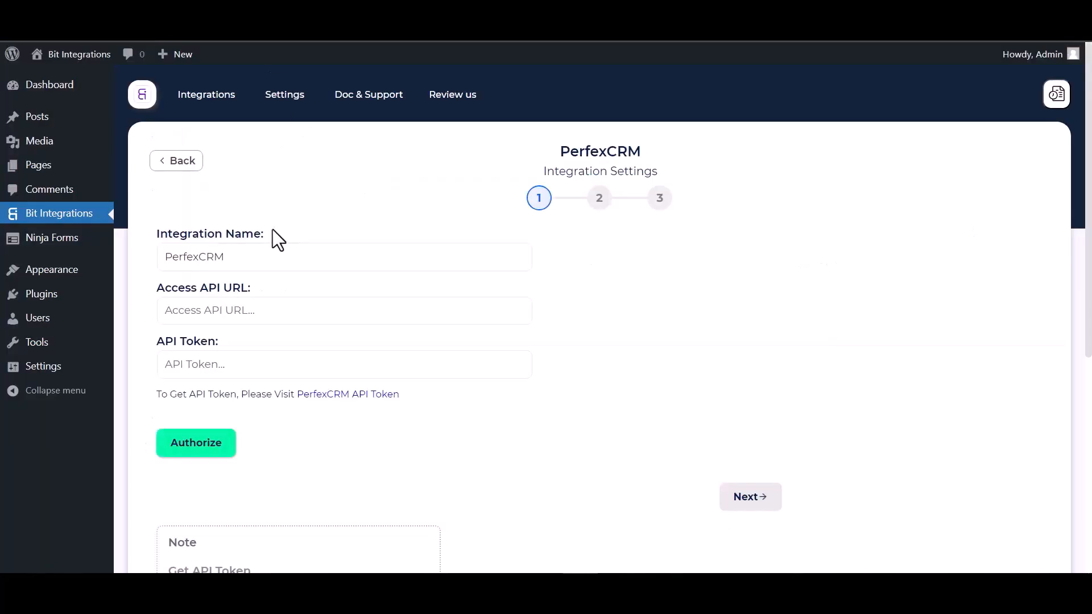
pyautogui.click(235, 310)
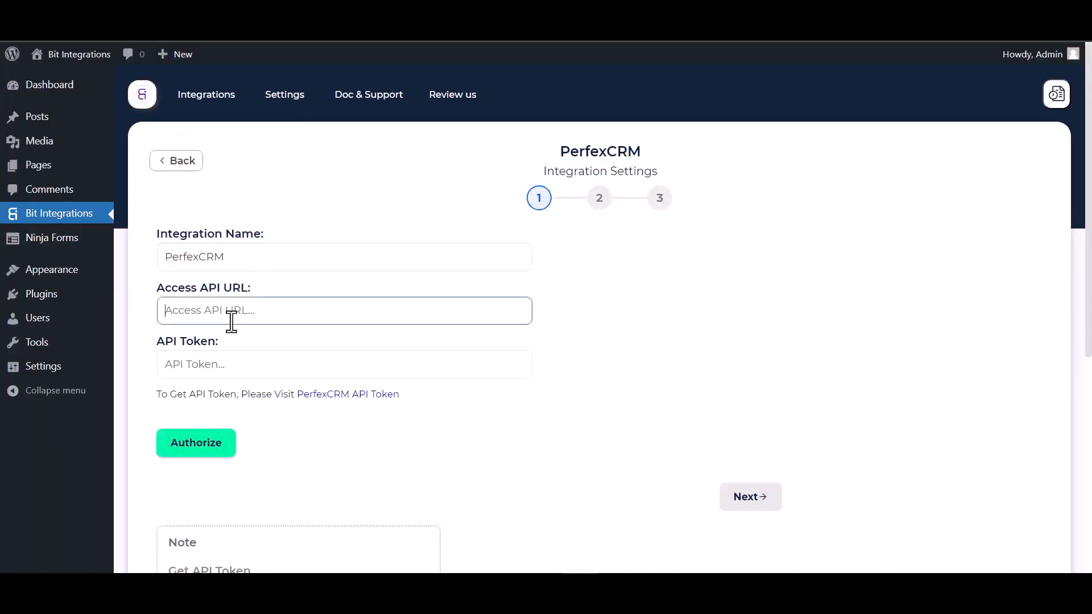
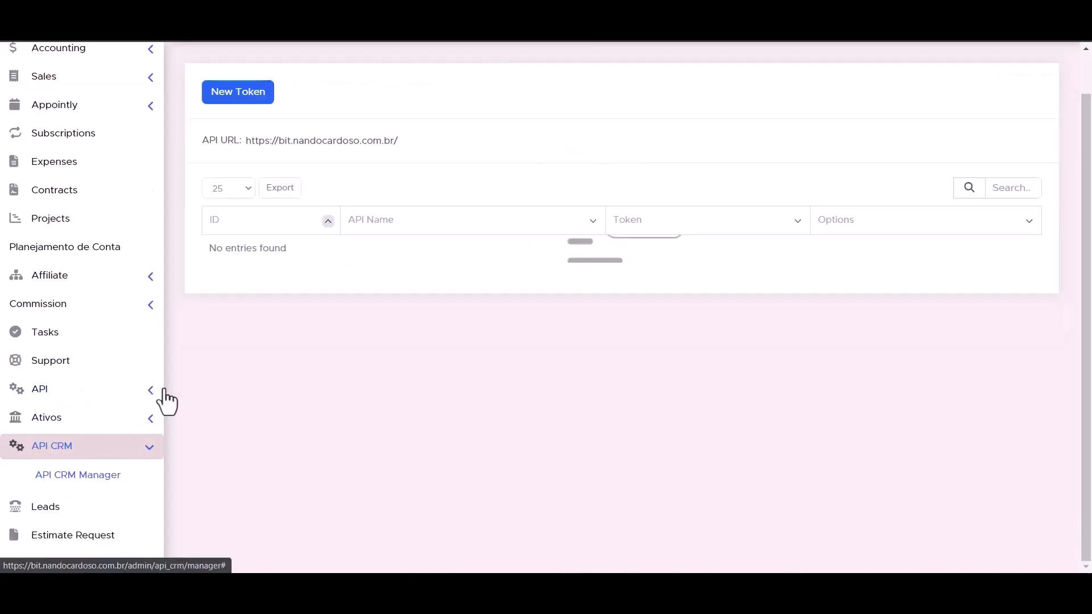
# Start a new token from API > API Management
pyautogui.click(149, 391)
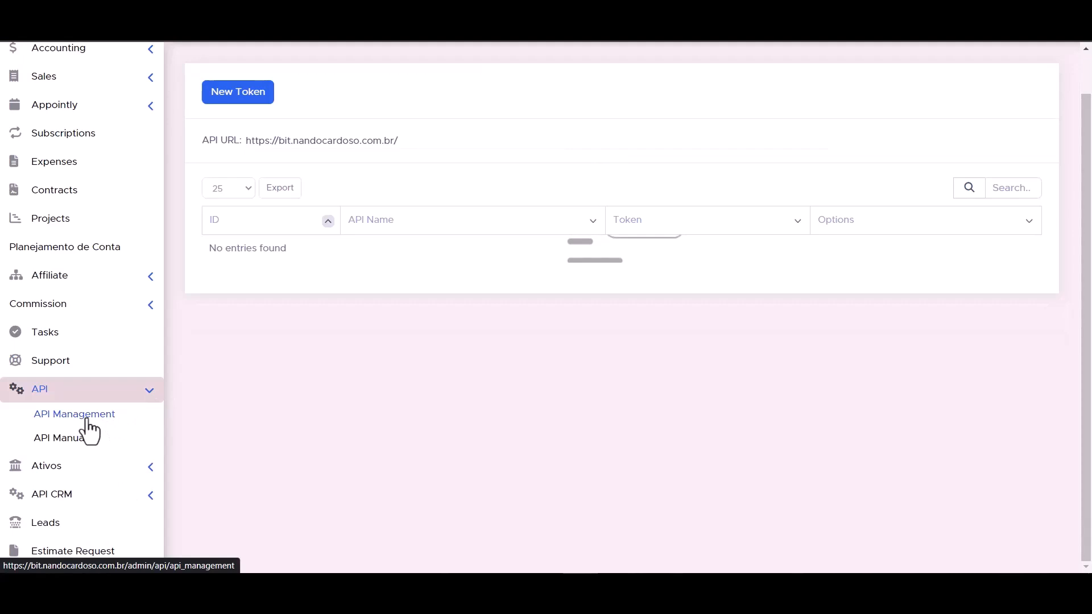
pyautogui.click(87, 424)
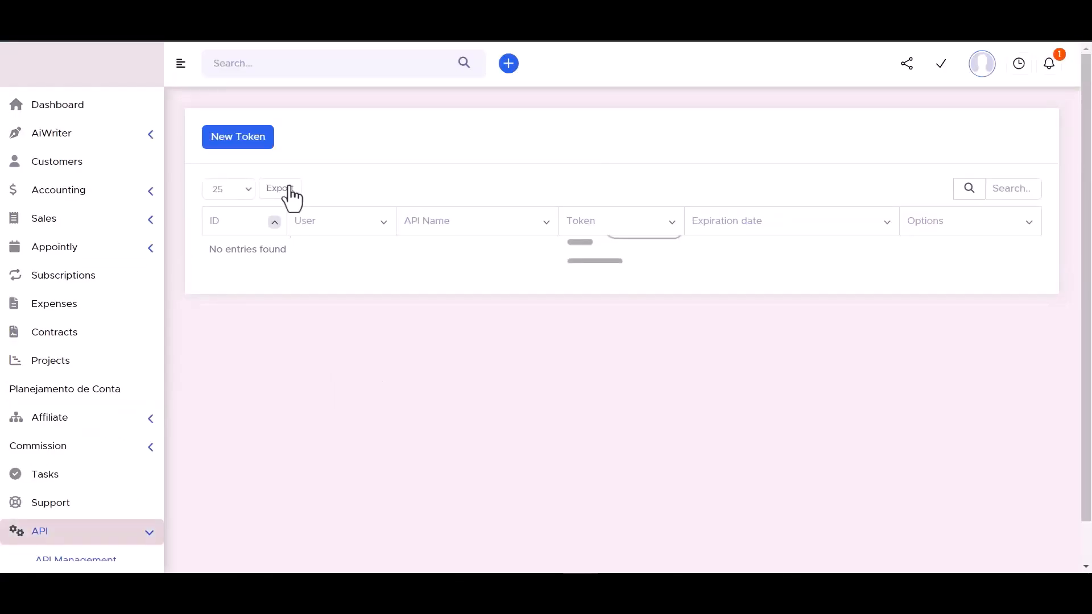
pyautogui.click(236, 140)
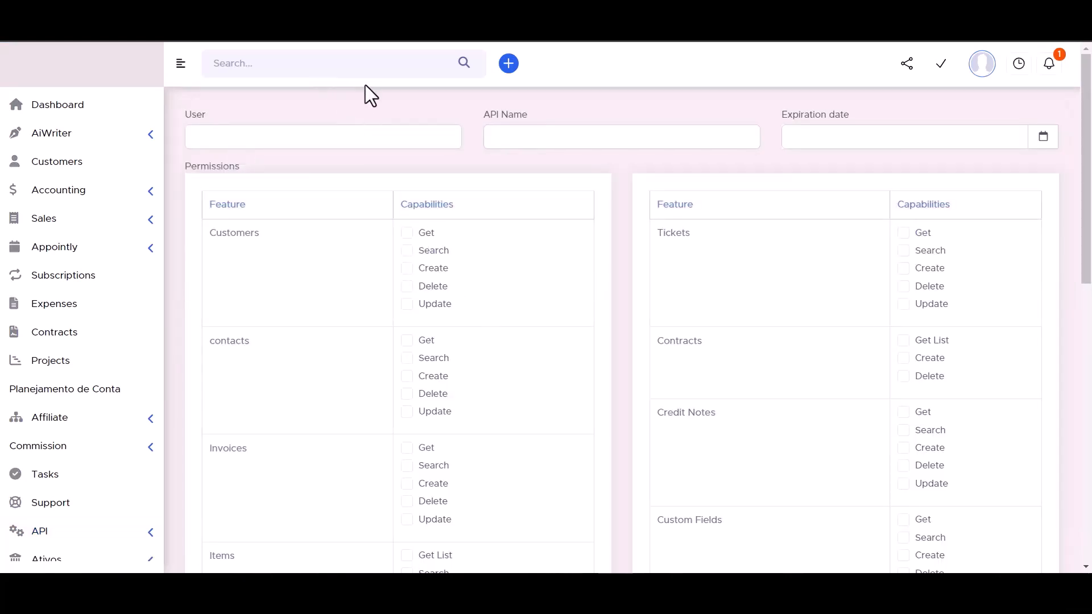
pyautogui.click(520, 136)
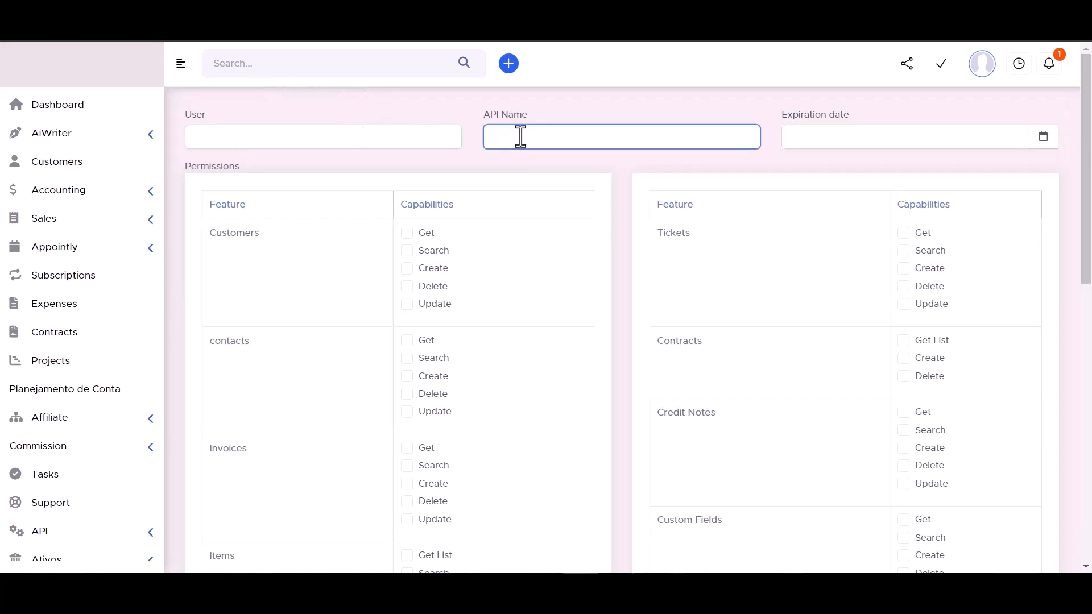
pyautogui.write('Bit Integrations')
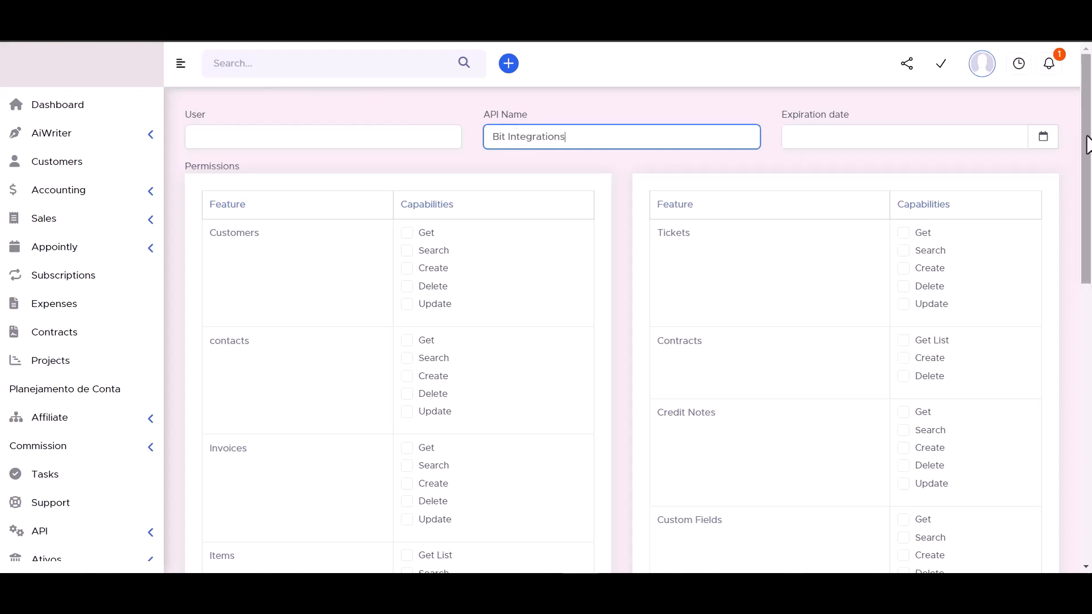
pyautogui.click(1042, 136)
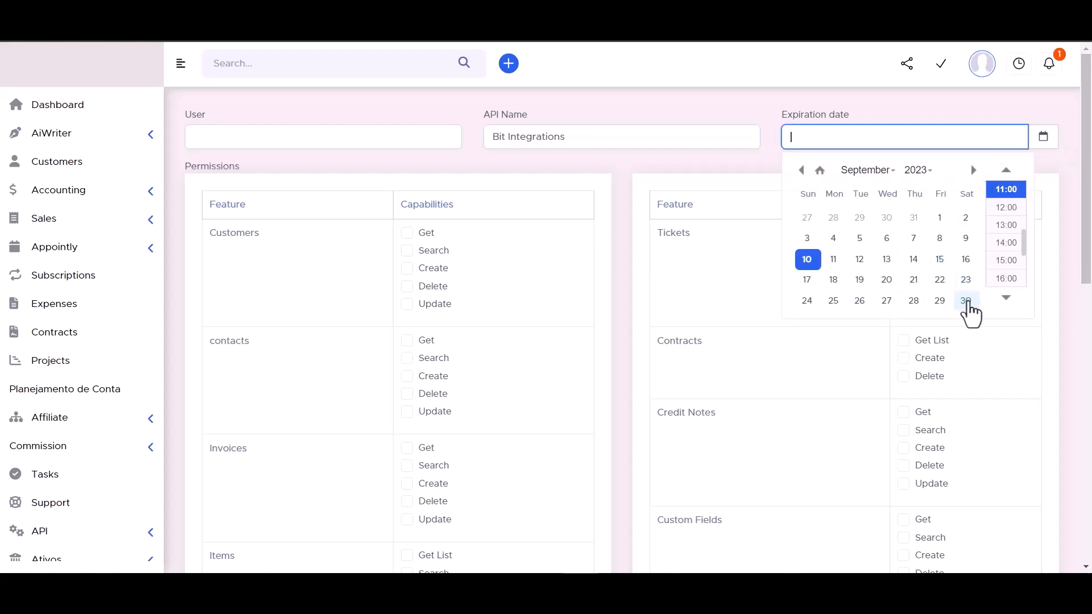
pyautogui.click(966, 301)
pyautogui.click(918, 171)
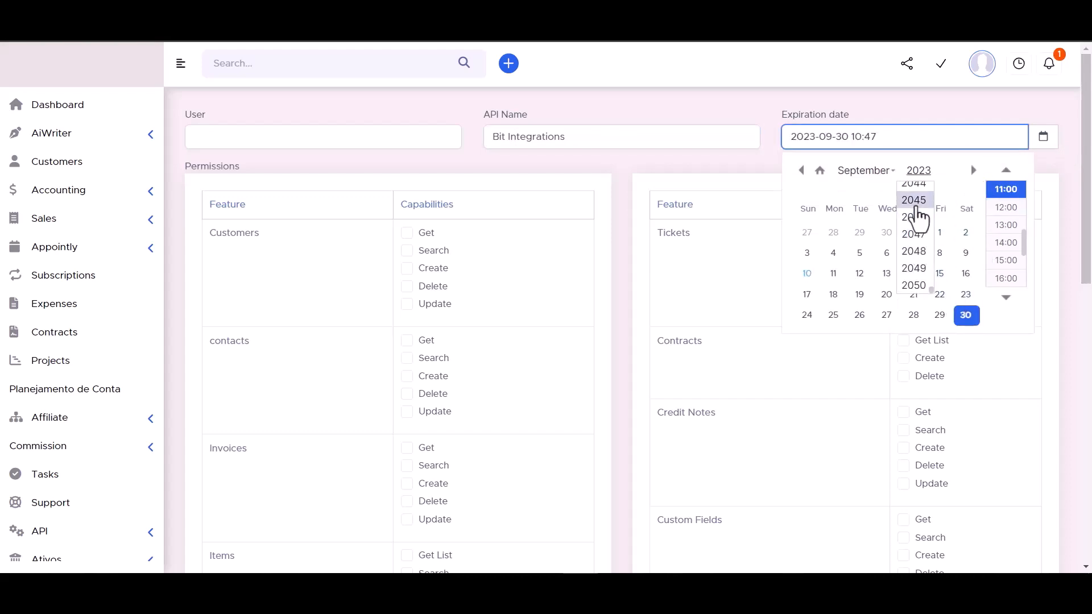
pyautogui.click(918, 207)
pyautogui.click(745, 111)
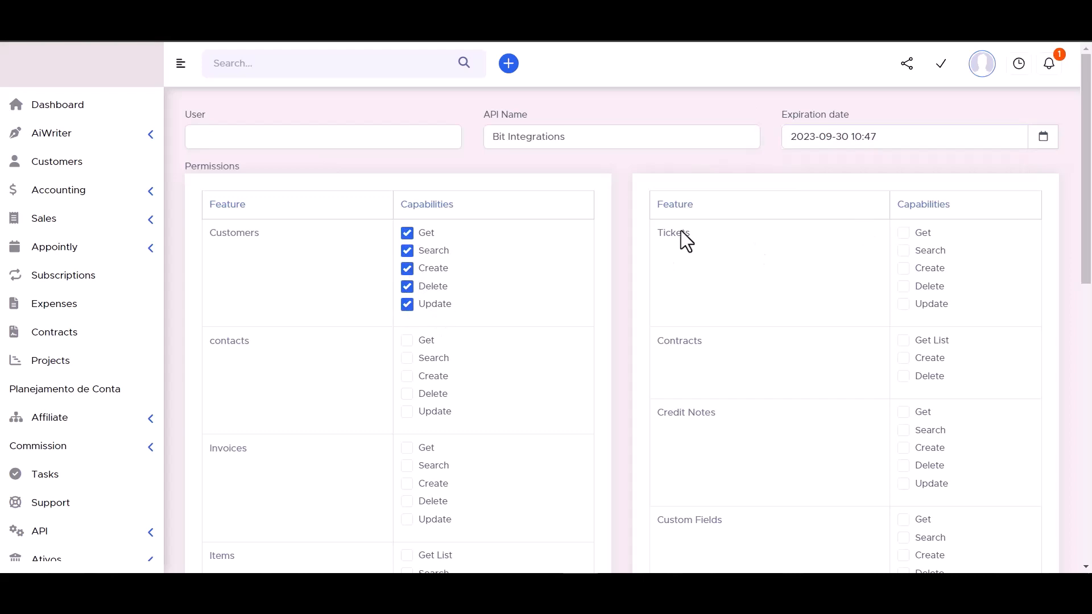
# Grant Contracts, Tickets, Contacts, Invoices and Credit Notes permissions to the token
pyautogui.click(903, 340)
pyautogui.click(903, 268)
pyautogui.click(903, 250)
pyautogui.click(902, 232)
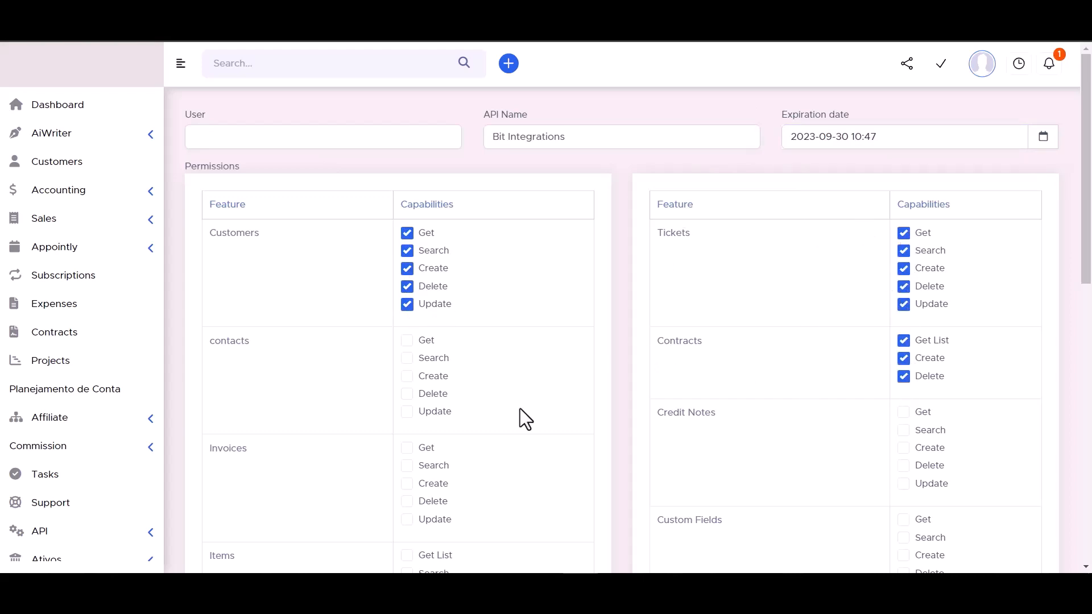
pyautogui.click(406, 340)
pyautogui.click(406, 358)
pyautogui.click(406, 393)
pyautogui.click(406, 411)
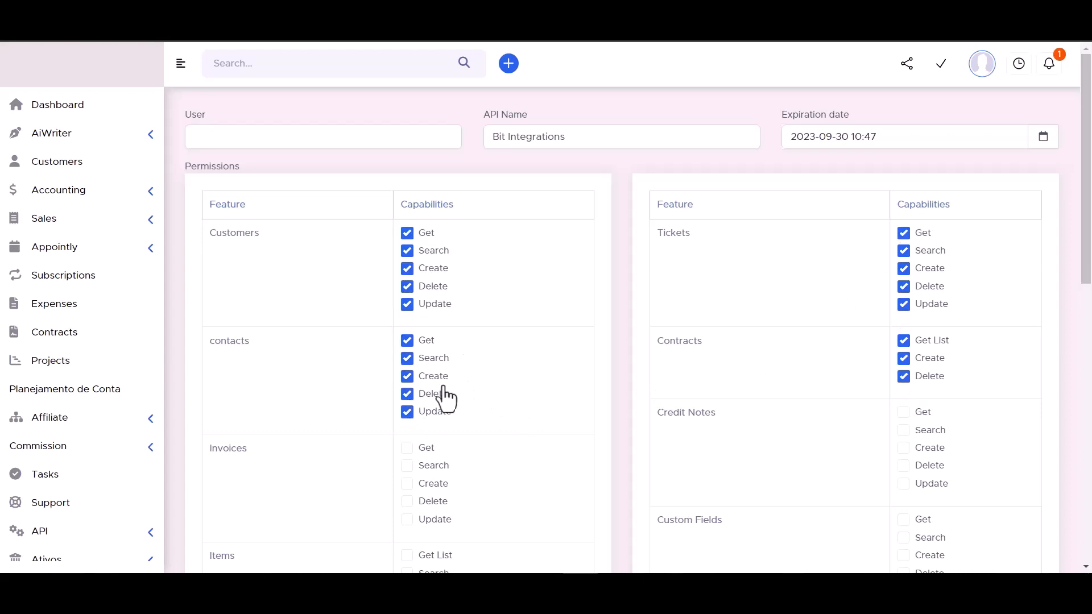
pyautogui.scroll(-3, 490, 308)
pyautogui.click(407, 323)
pyautogui.click(407, 341)
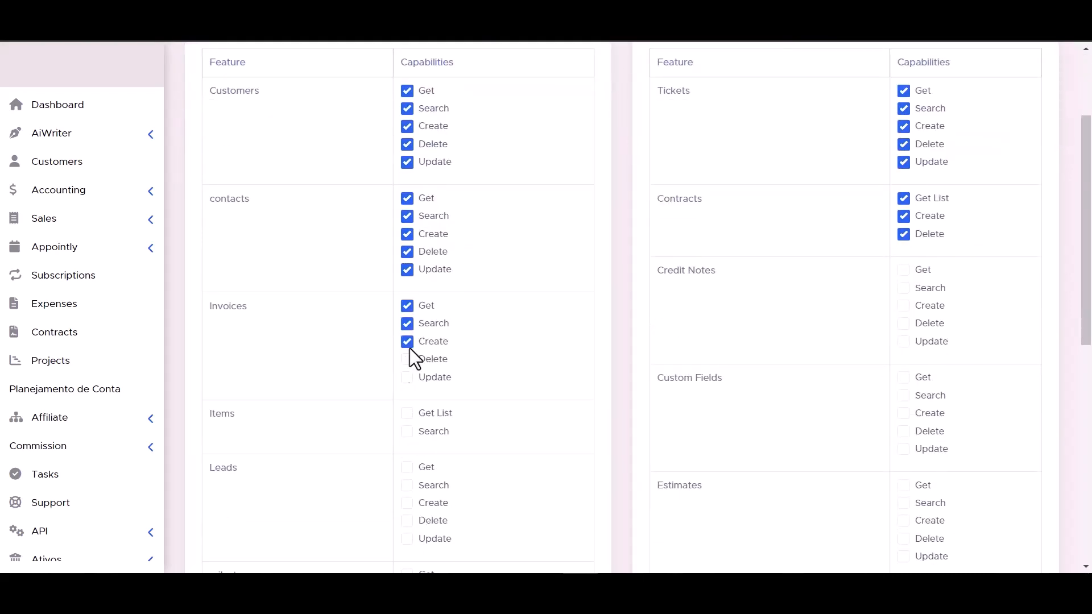
pyautogui.click(407, 359)
pyautogui.click(407, 377)
pyautogui.click(903, 323)
pyautogui.click(902, 306)
pyautogui.click(903, 288)
pyautogui.click(903, 269)
pyautogui.scroll(-3, 476, 319)
# Grant Items through Payments permissions, save the token and select its token text
pyautogui.click(407, 289)
pyautogui.click(407, 271)
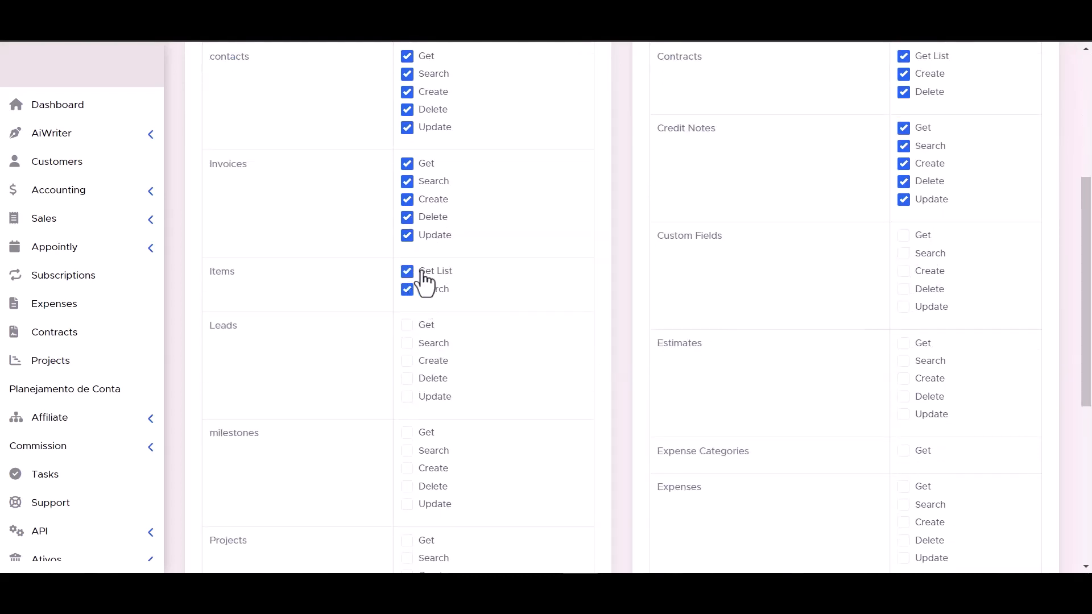
pyautogui.click(903, 307)
pyautogui.click(903, 289)
pyautogui.click(902, 270)
pyautogui.click(903, 253)
pyautogui.click(903, 234)
pyautogui.click(407, 325)
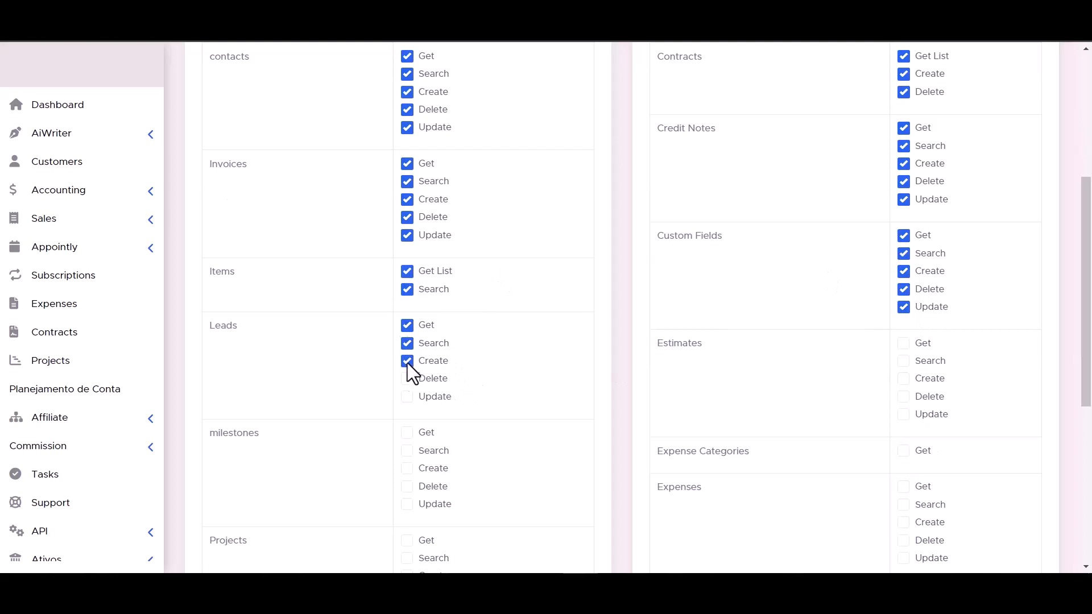
pyautogui.click(407, 378)
pyautogui.click(407, 396)
pyautogui.click(904, 378)
pyautogui.click(903, 415)
pyautogui.scroll(-1, 901, 418)
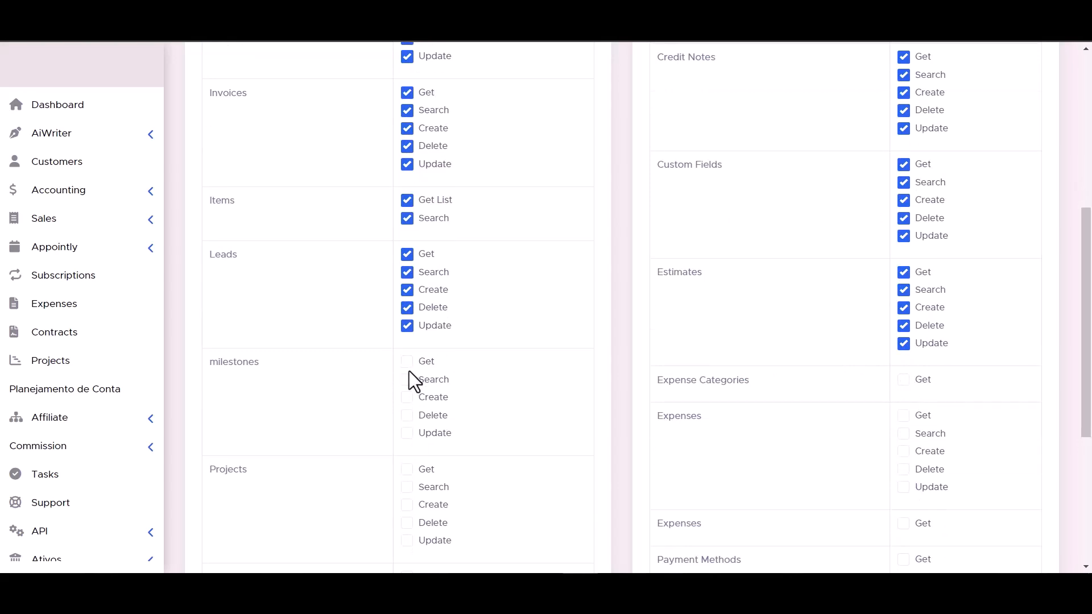
pyautogui.scroll(-4, 410, 375)
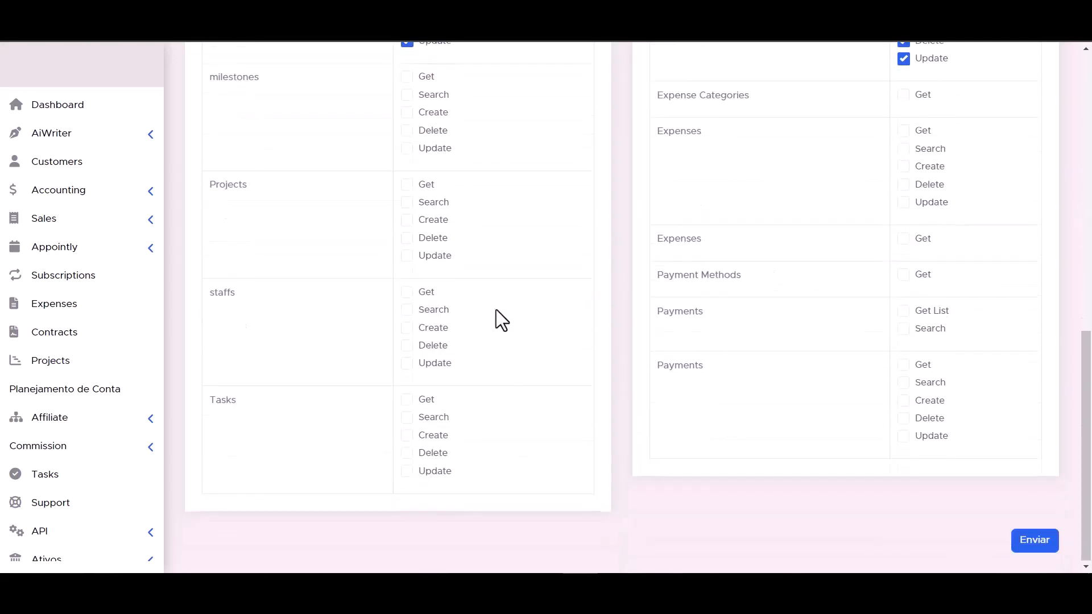
pyautogui.scroll(1, 409, 133)
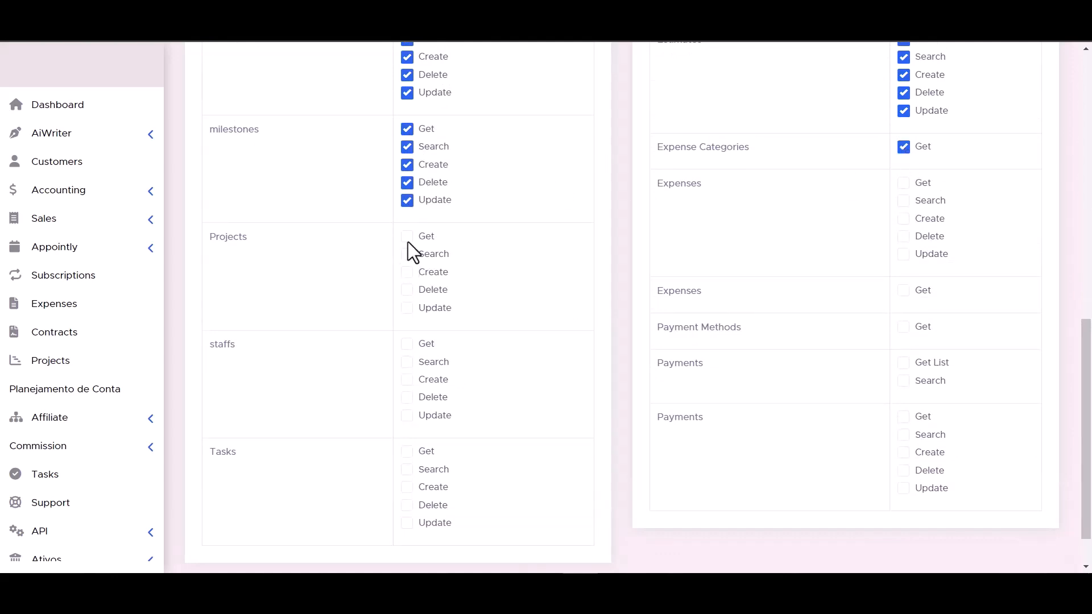
pyautogui.click(407, 273)
pyautogui.click(407, 290)
pyautogui.click(903, 200)
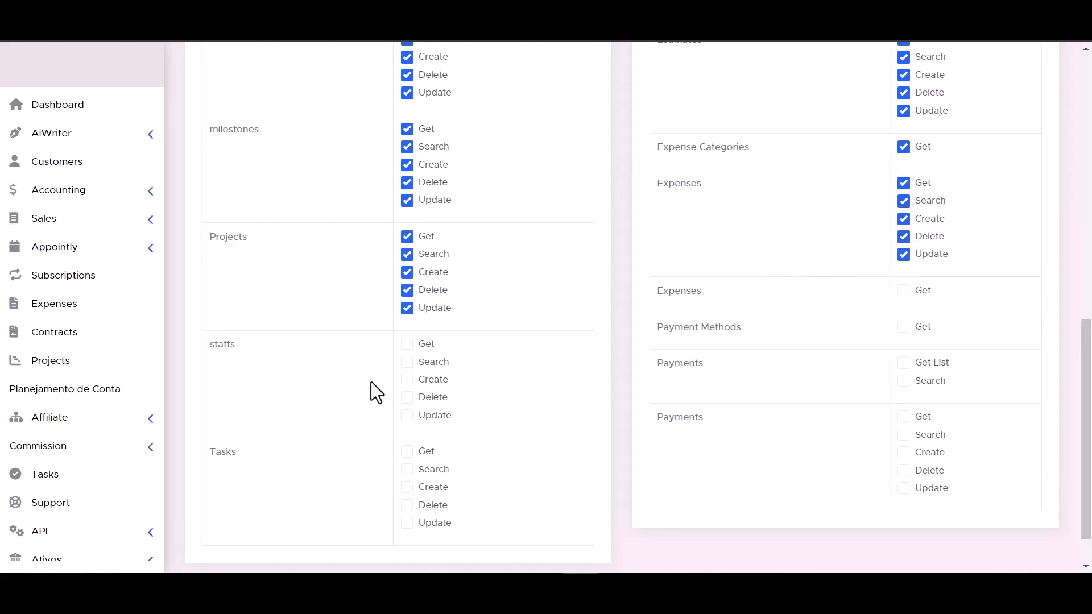
pyautogui.click(407, 344)
pyautogui.click(407, 362)
pyautogui.click(407, 397)
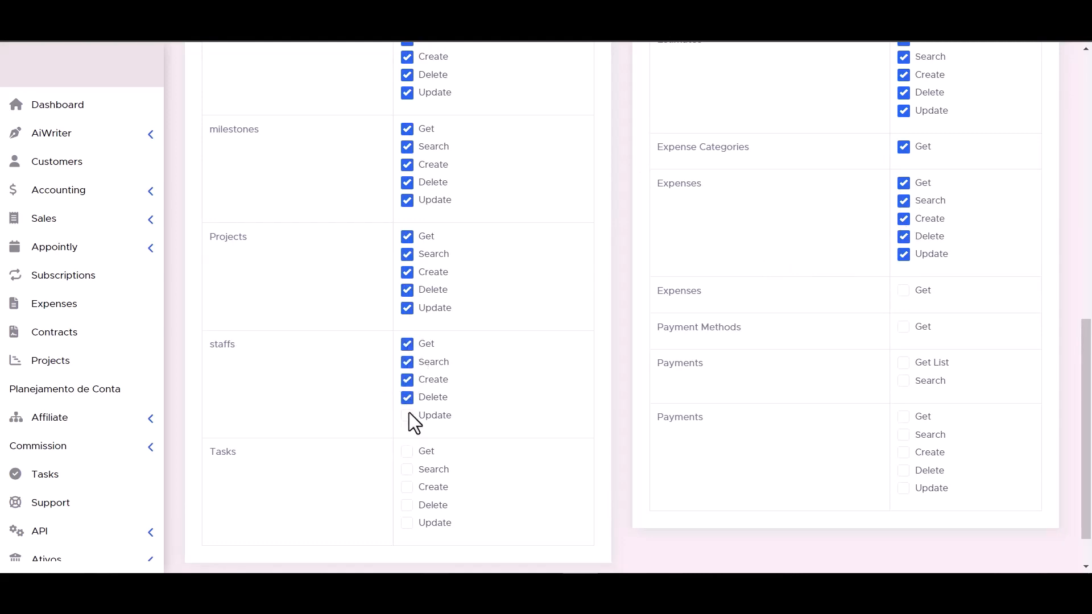
pyautogui.click(903, 291)
pyautogui.click(903, 326)
pyautogui.scroll(-2, 780, 387)
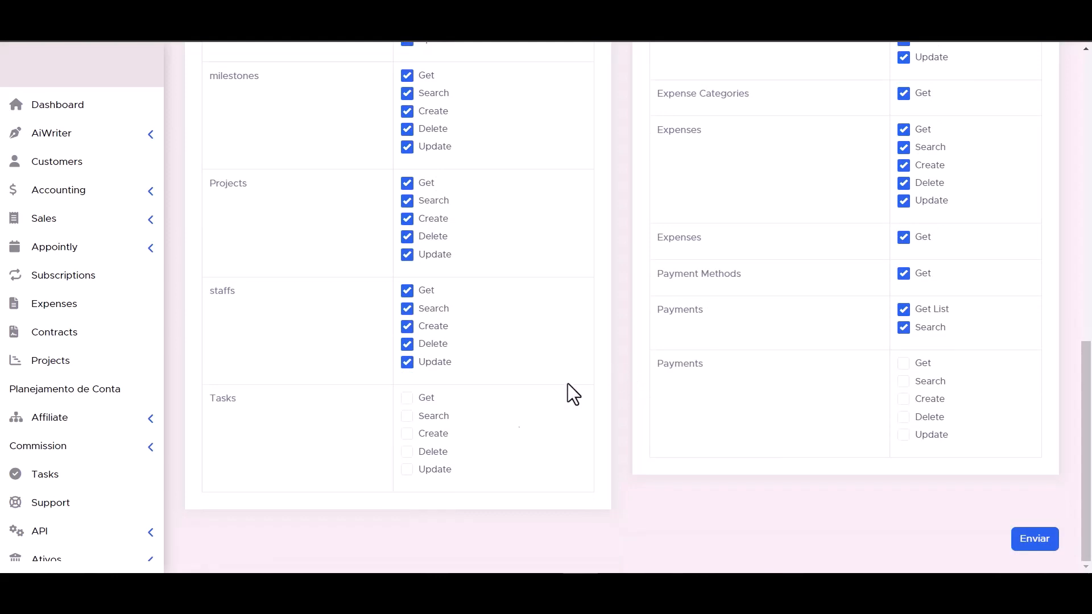
pyautogui.click(407, 434)
pyautogui.click(407, 416)
pyautogui.click(407, 398)
pyautogui.click(903, 416)
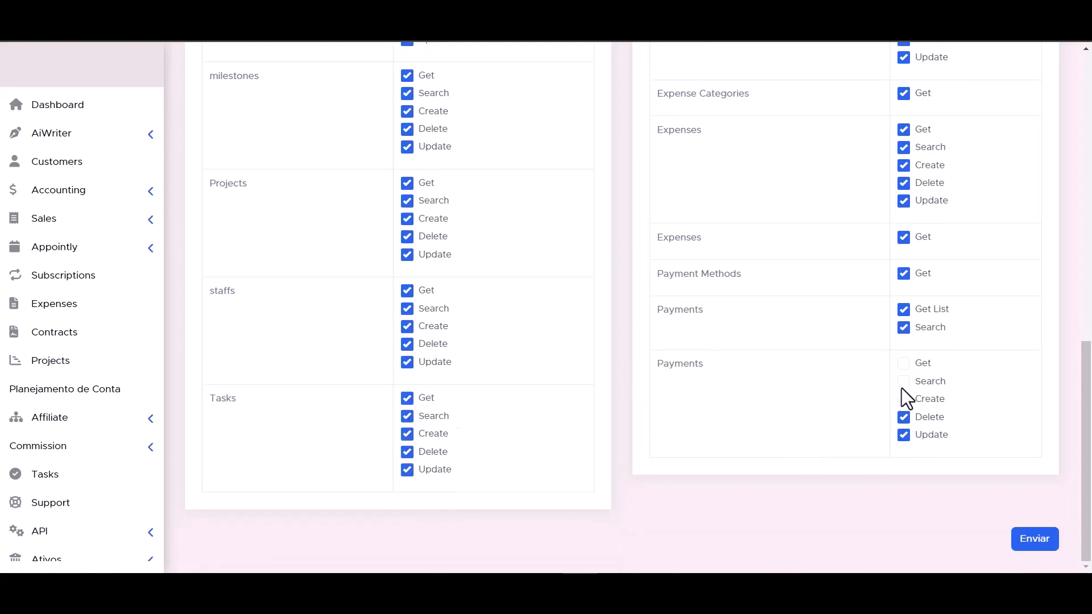
pyautogui.click(904, 381)
pyautogui.click(903, 363)
pyautogui.scroll(1, 685, 452)
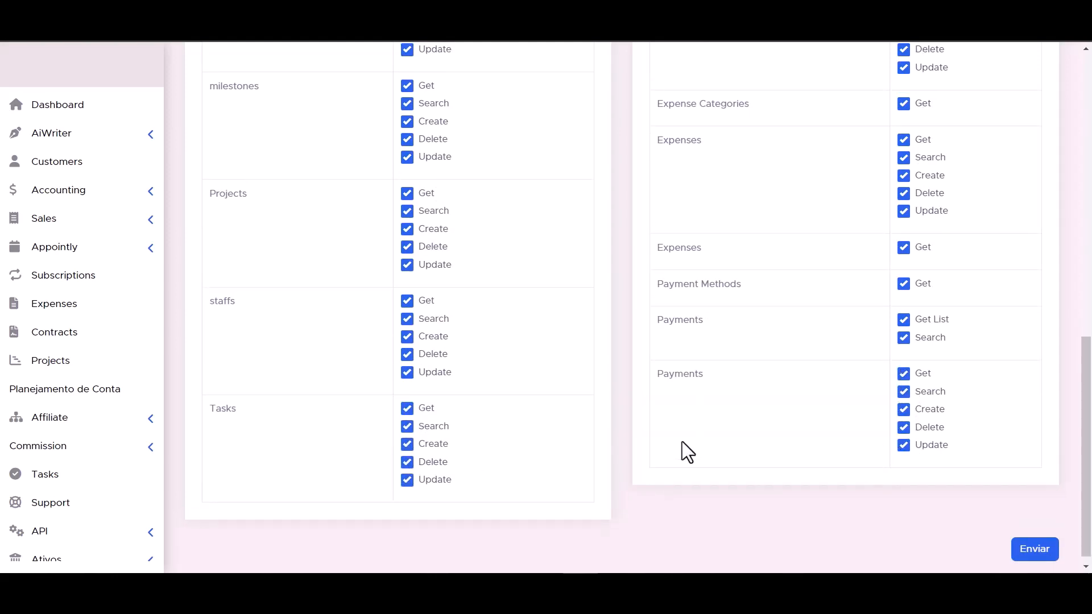
pyautogui.scroll(-1, 682, 441)
pyautogui.click(1038, 539)
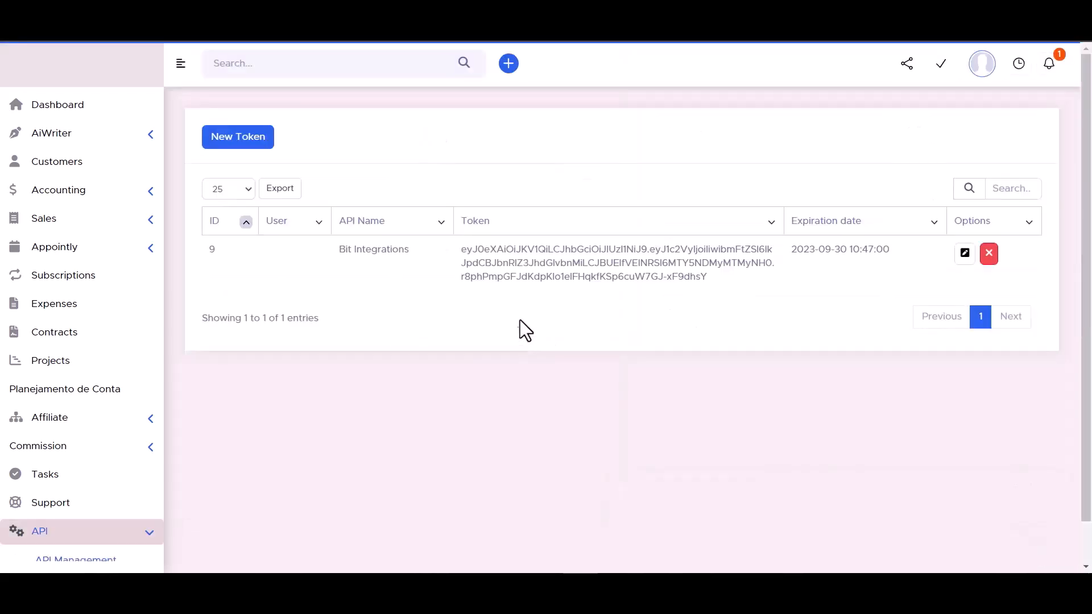
pyautogui.tripleClick(550, 264)
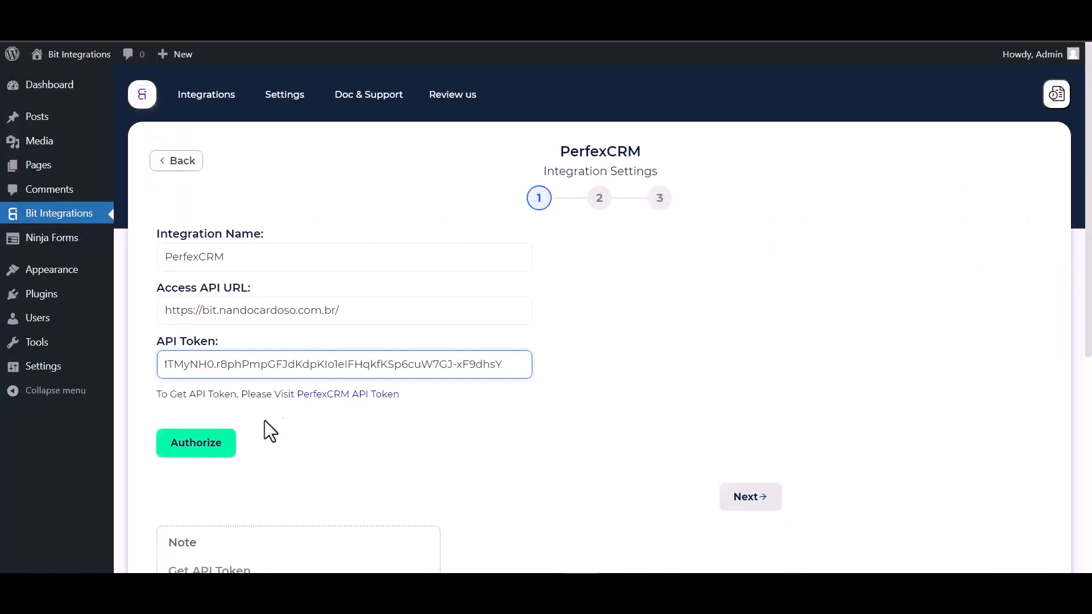
# Authorize the PerfexCRM connection with the new token and continue
pyautogui.click(189, 448)
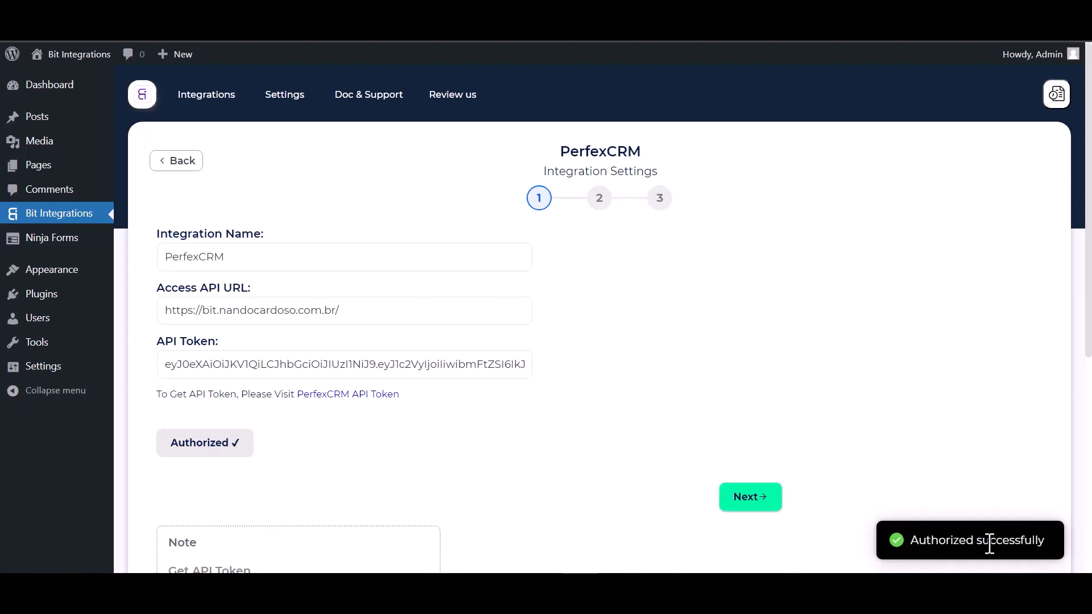
pyautogui.scroll(-1, 648, 334)
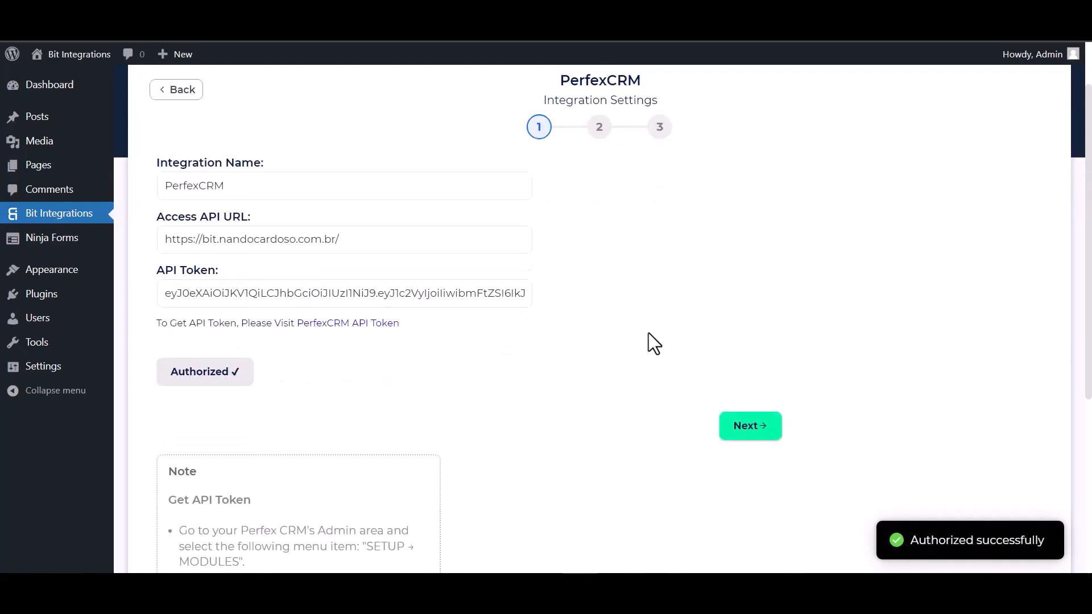
pyautogui.scroll(1, 606, 349)
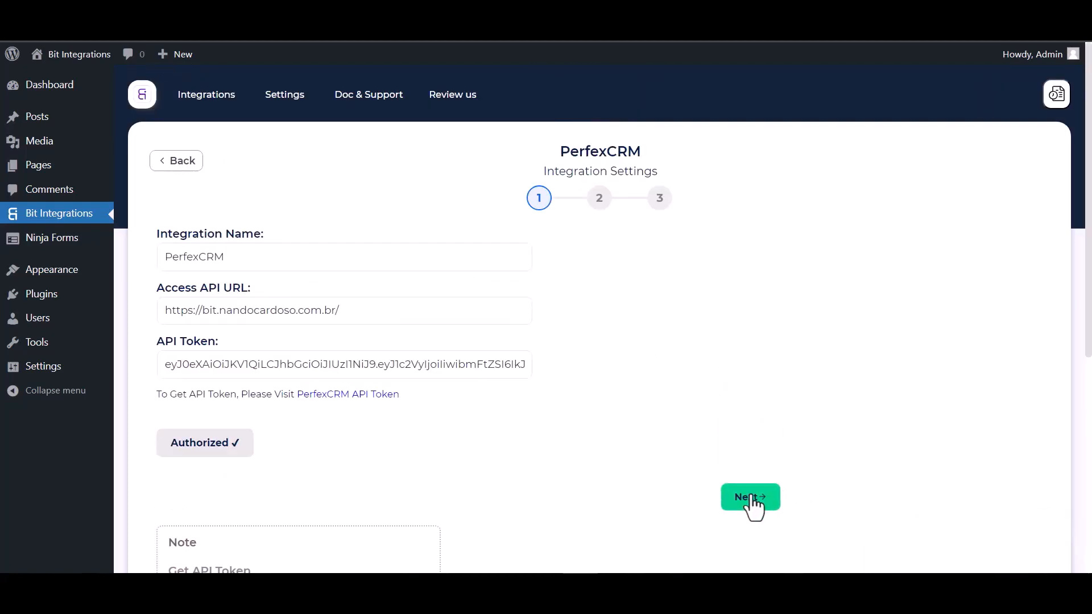
pyautogui.click(750, 498)
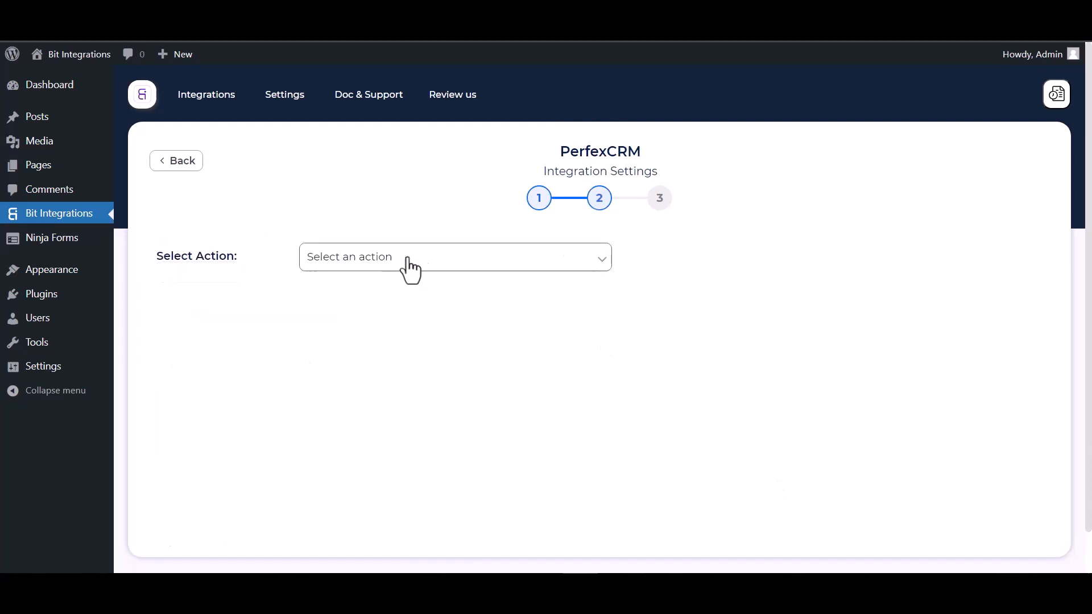
# Choose Create Contact as the action and Bit Integrations as the customer
pyautogui.click(430, 259)
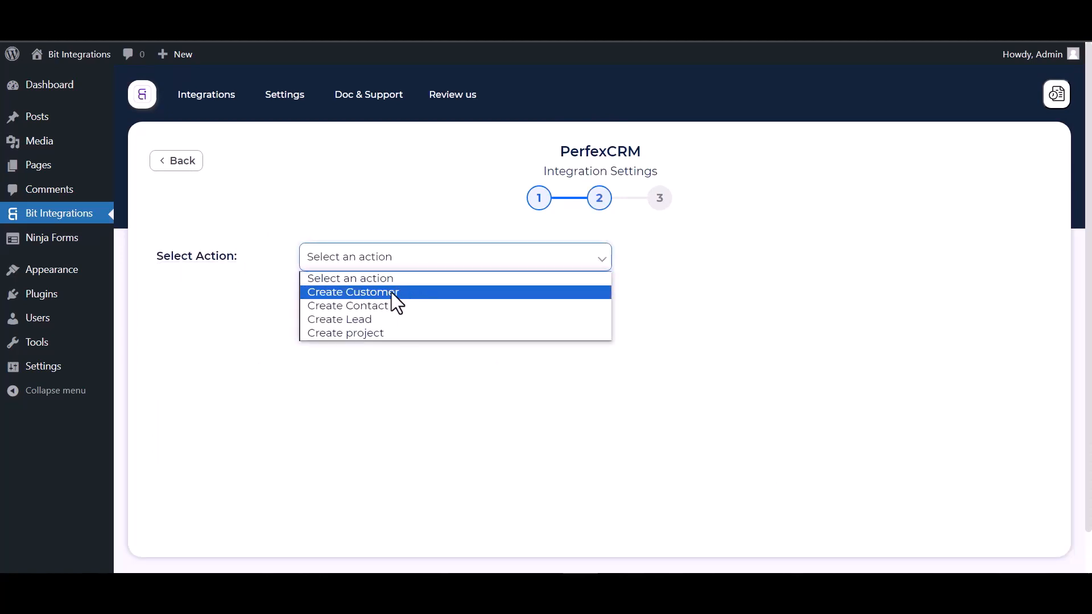
pyautogui.click(374, 307)
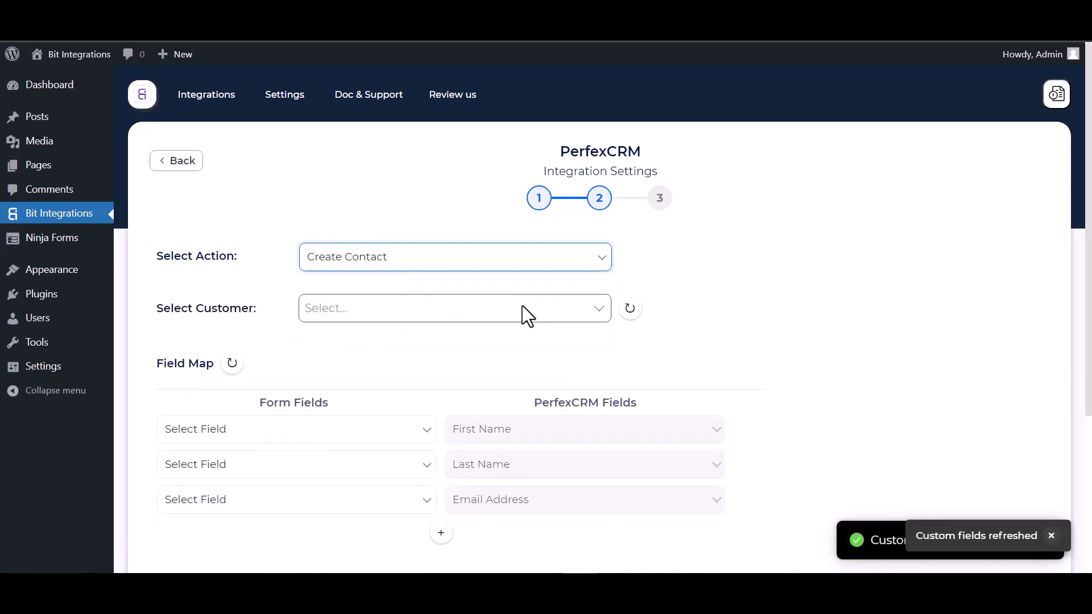
pyautogui.scroll(-1, 521, 307)
pyautogui.click(368, 266)
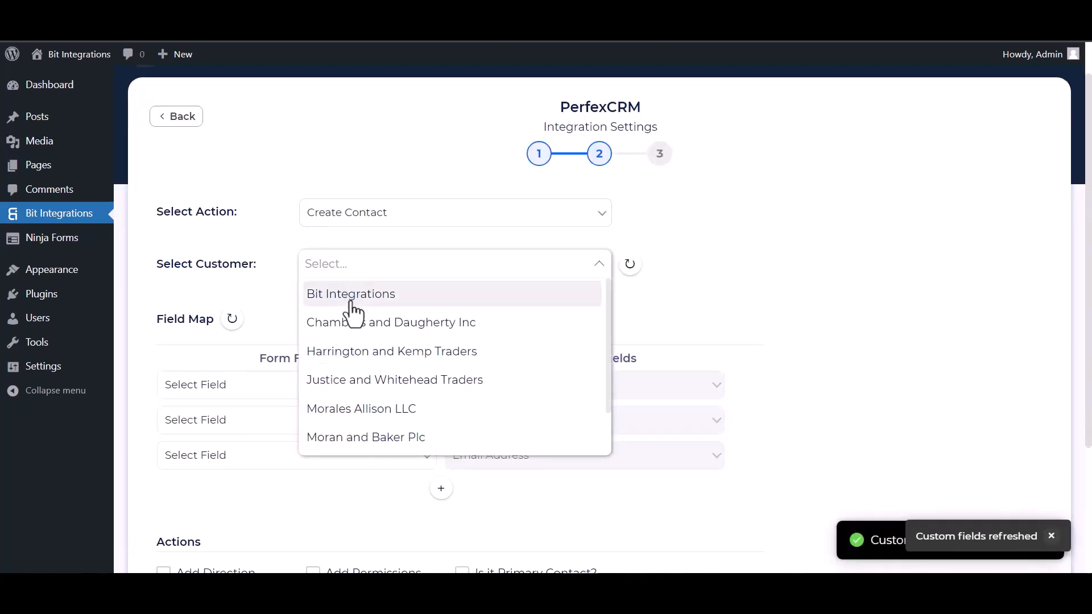
pyautogui.click(353, 308)
pyautogui.scroll(-4, 420, 279)
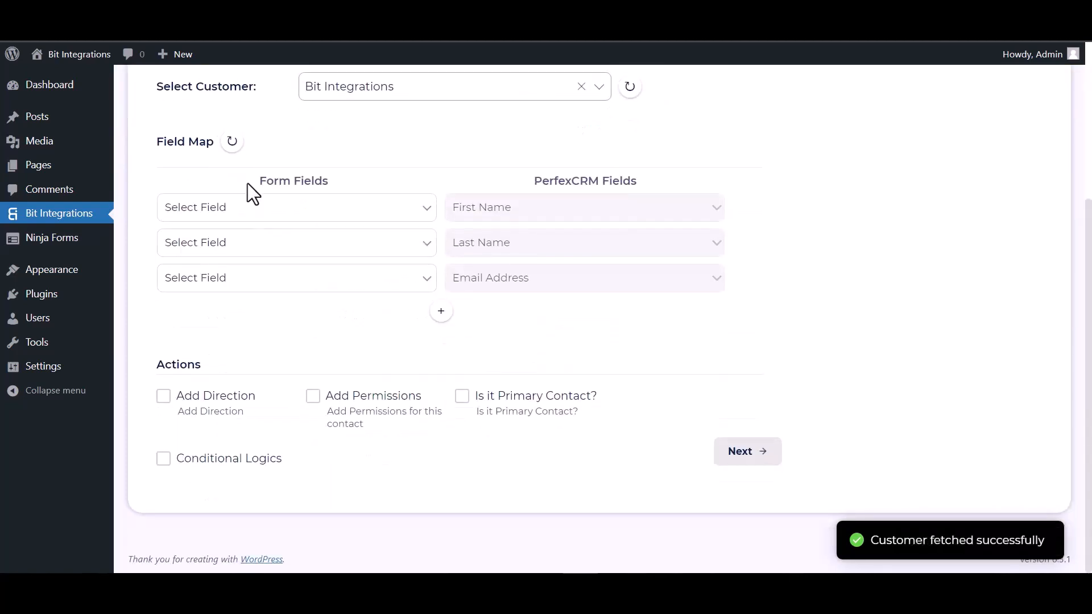
# Map the form's First Name, Last Name and Email fields to the contact fields
pyautogui.click(312, 208)
pyautogui.click(277, 255)
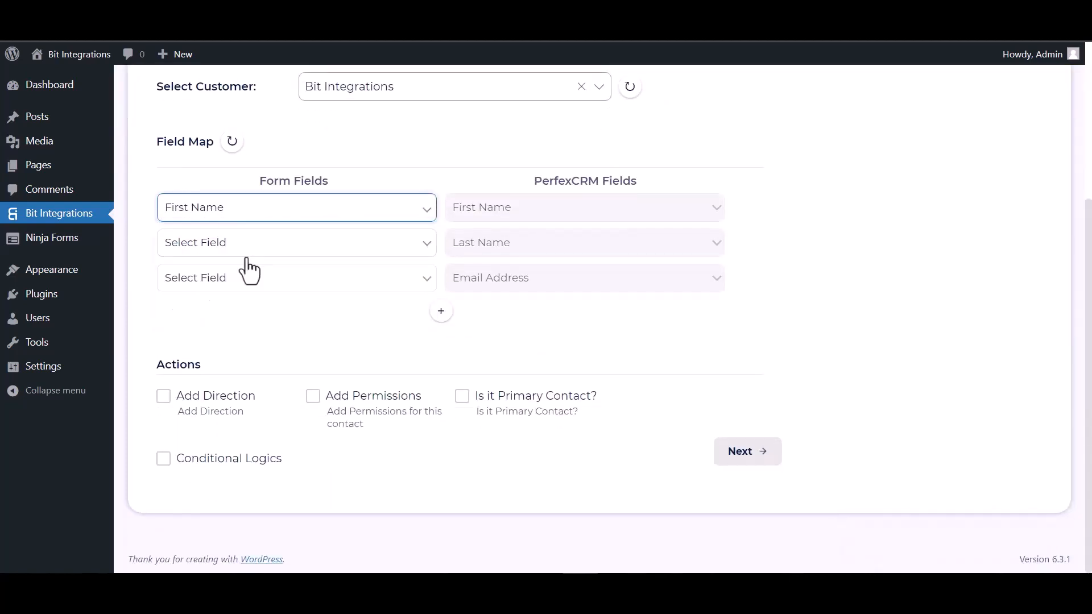
pyautogui.click(311, 250)
pyautogui.click(261, 305)
pyautogui.click(247, 284)
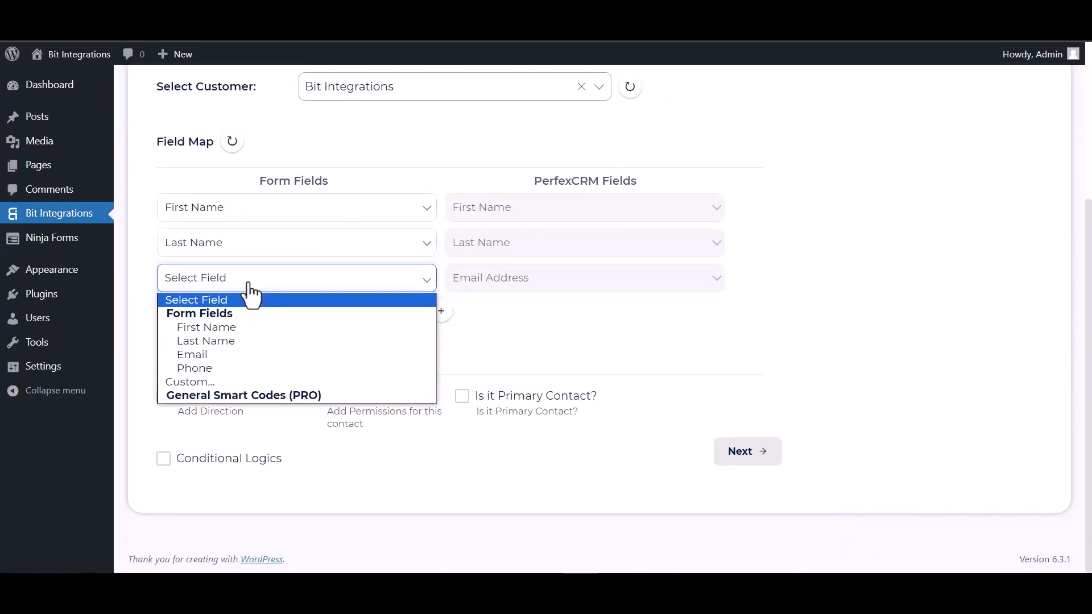
pyautogui.click(212, 354)
# Add a mapping row sending the form's Phone field to Phone Number
pyautogui.click(441, 311)
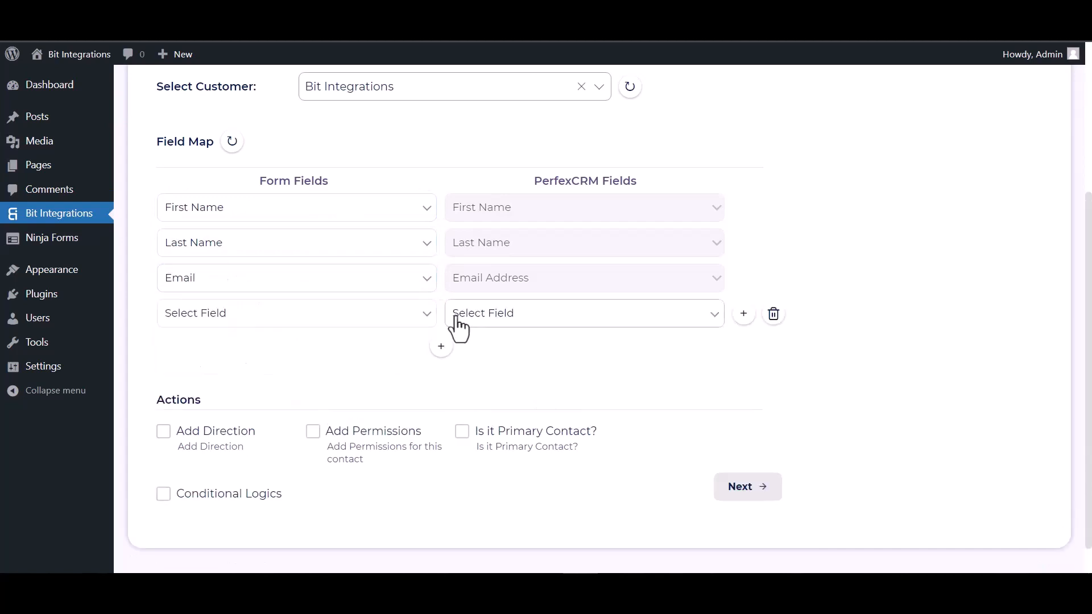
pyautogui.click(479, 322)
pyautogui.click(473, 361)
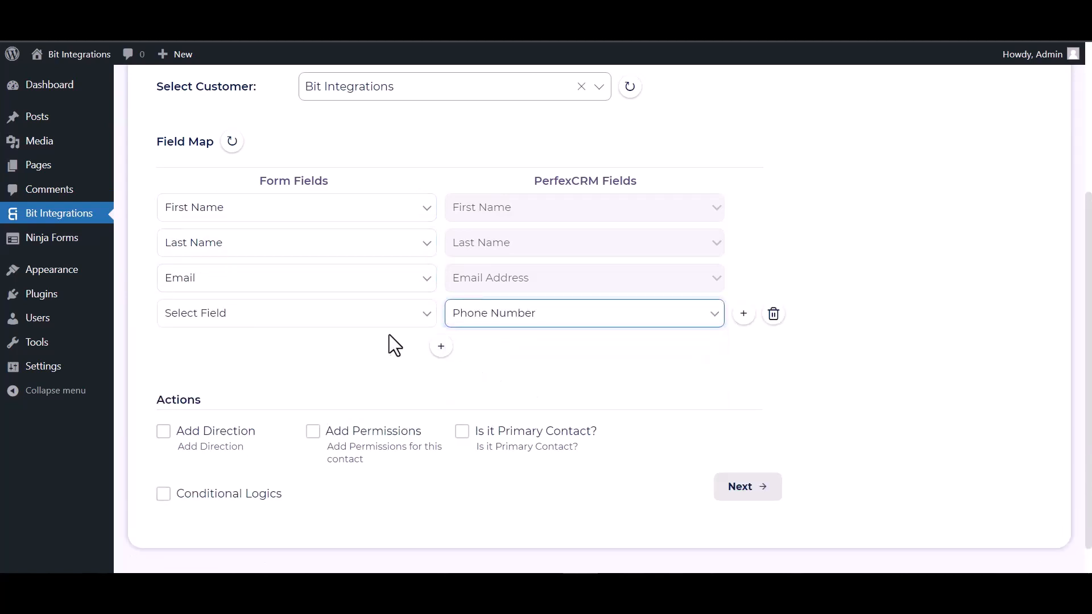
pyautogui.click(347, 318)
pyautogui.click(213, 403)
# Leave conditional logic off and finish and save the integration
pyautogui.scroll(-1, 339, 339)
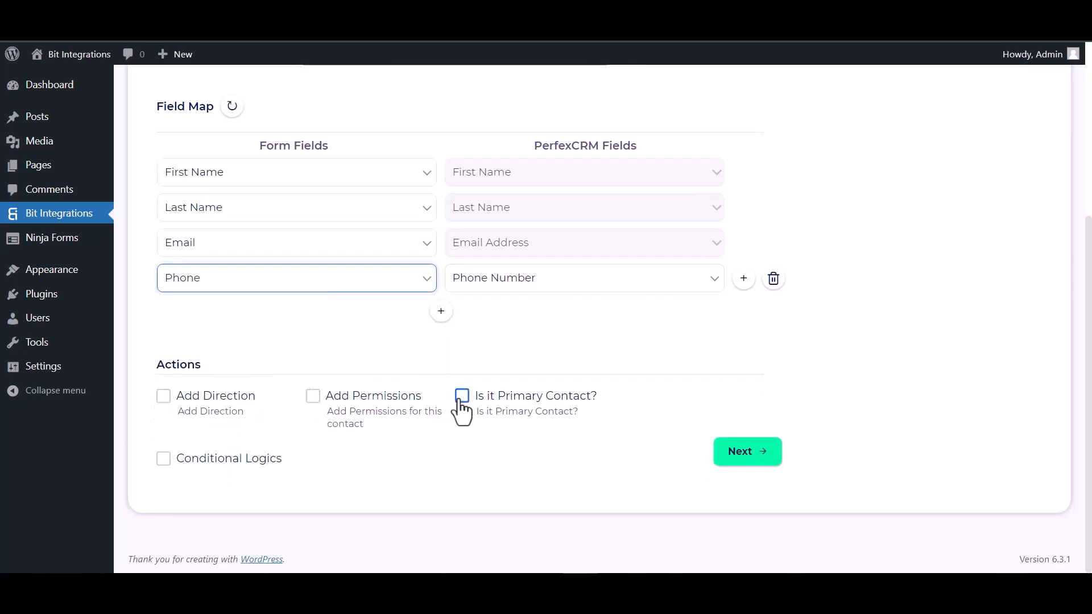
pyautogui.click(164, 458)
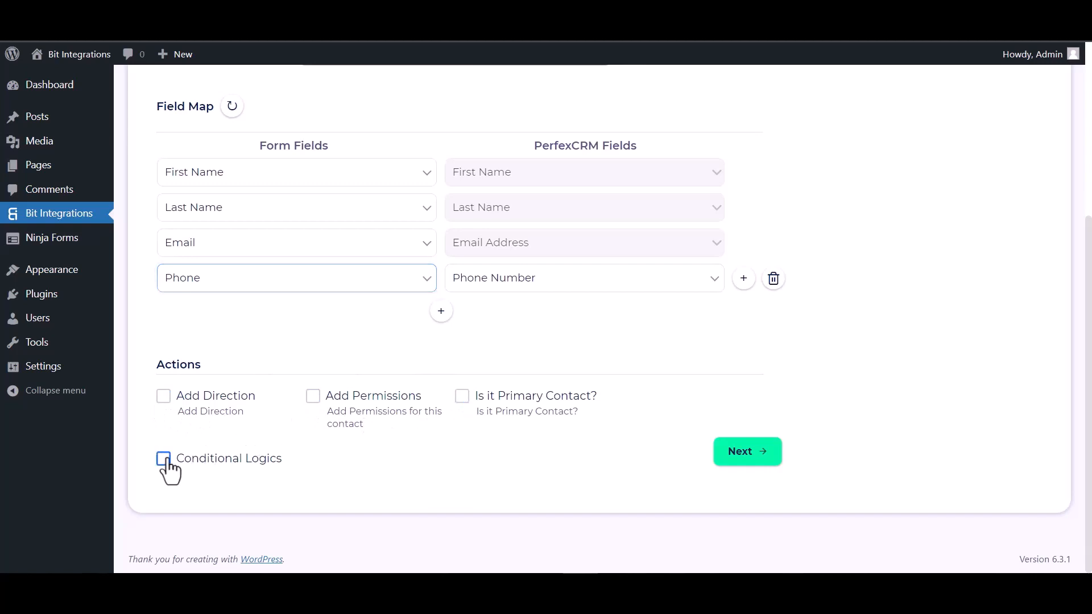
pyautogui.scroll(-1, 212, 432)
pyautogui.scroll(-2, 441, 402)
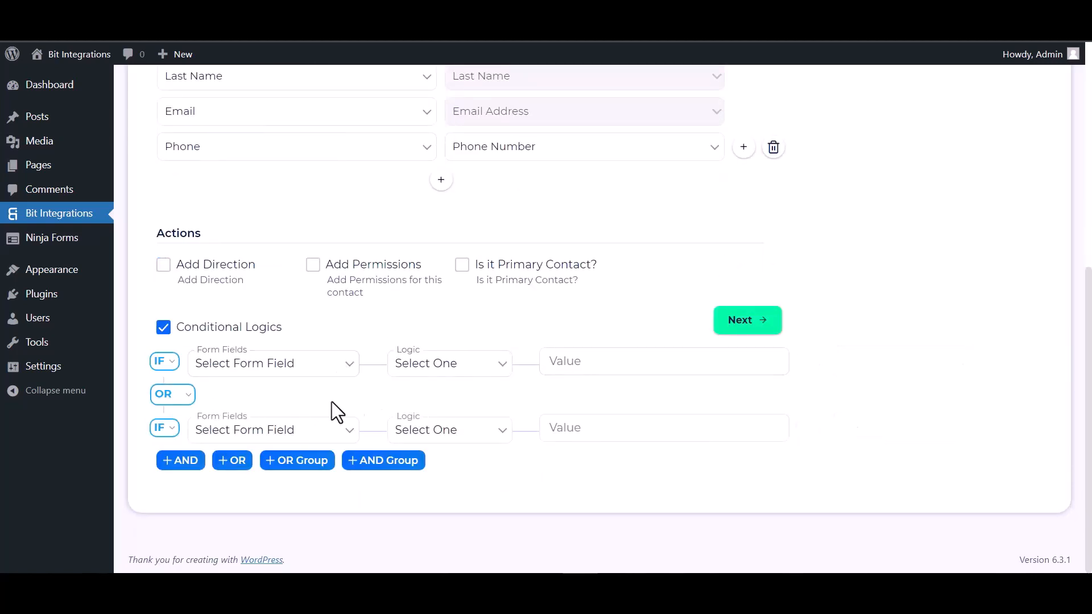
pyautogui.click(165, 329)
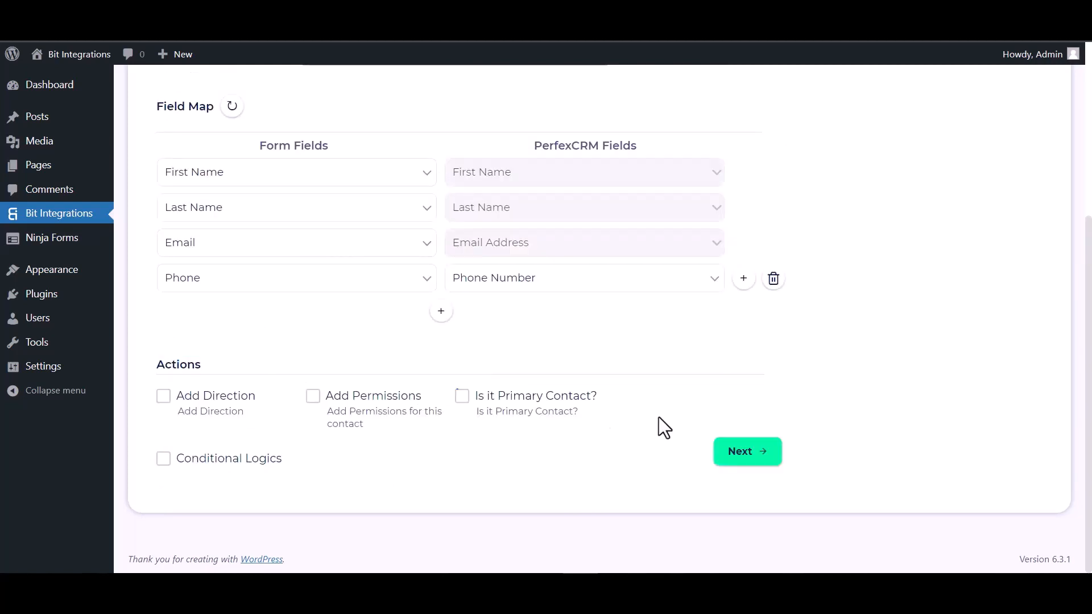
pyautogui.click(758, 454)
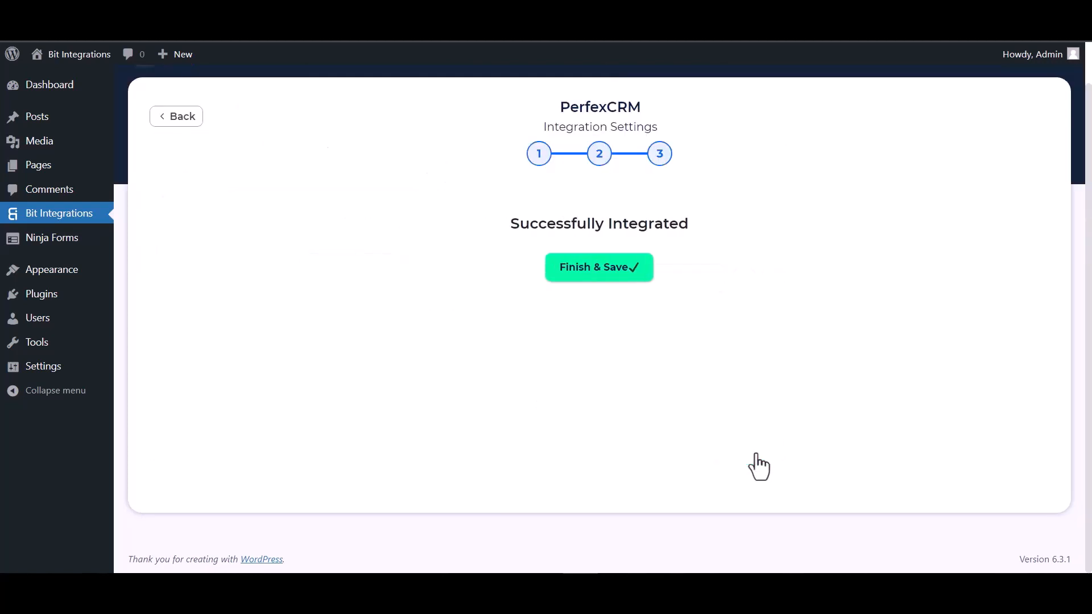
pyautogui.click(599, 271)
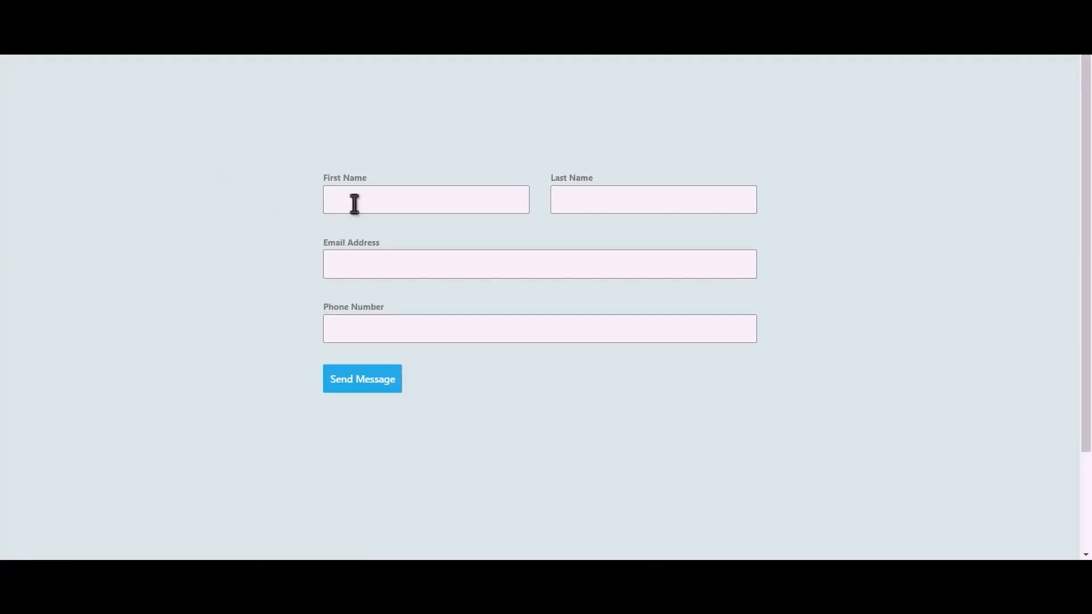
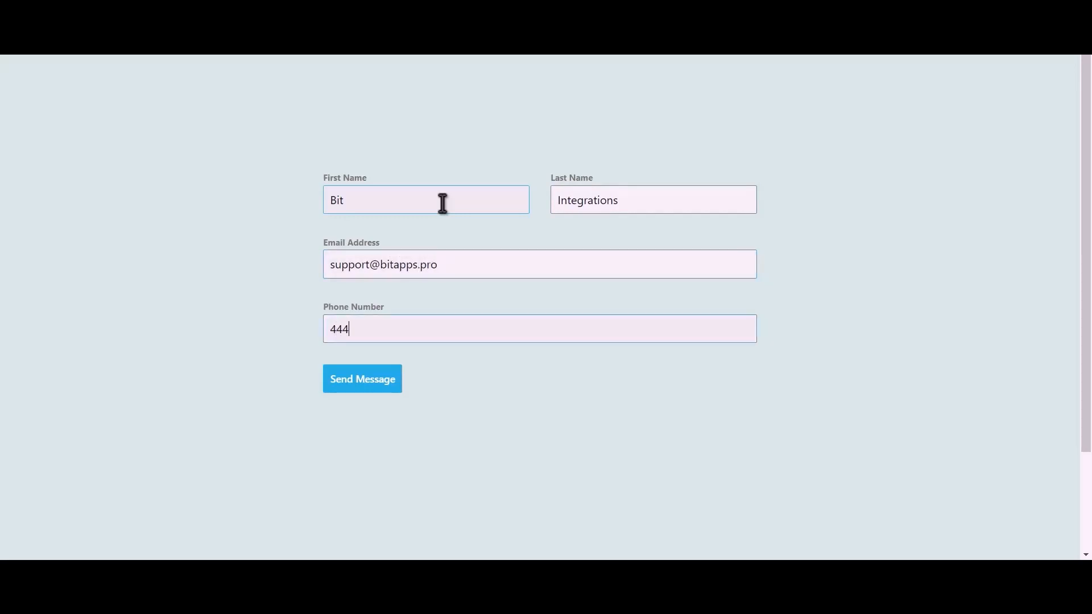
# Fill in first and last name, the contact's e-mail and phone number, then send the form
pyautogui.click(374, 385)
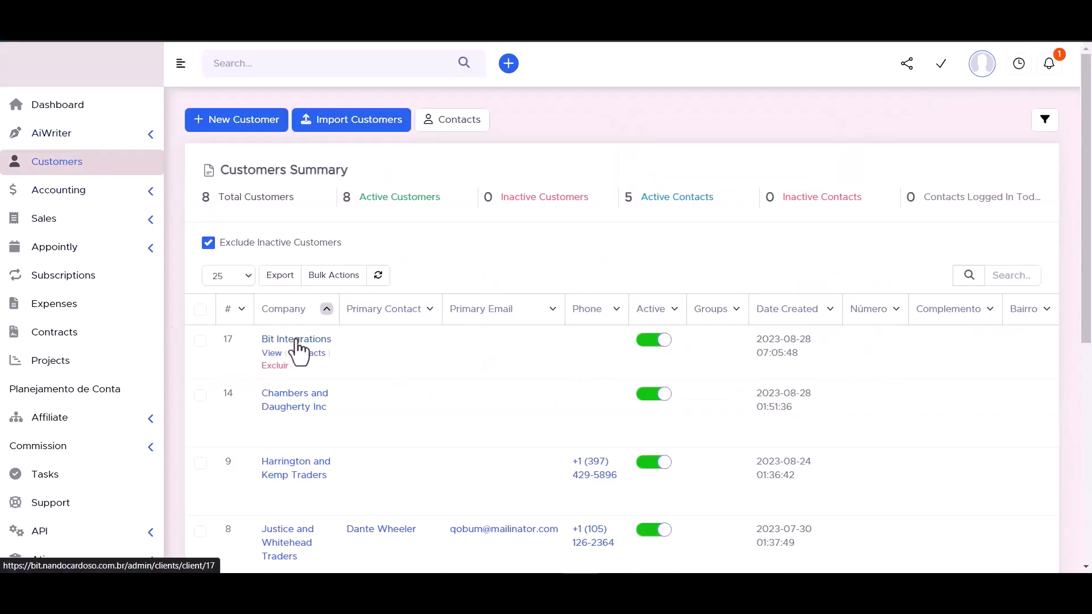
# Open the Bit Integrations customer's Contacts tab and view the new test contact's details
pyautogui.click(296, 340)
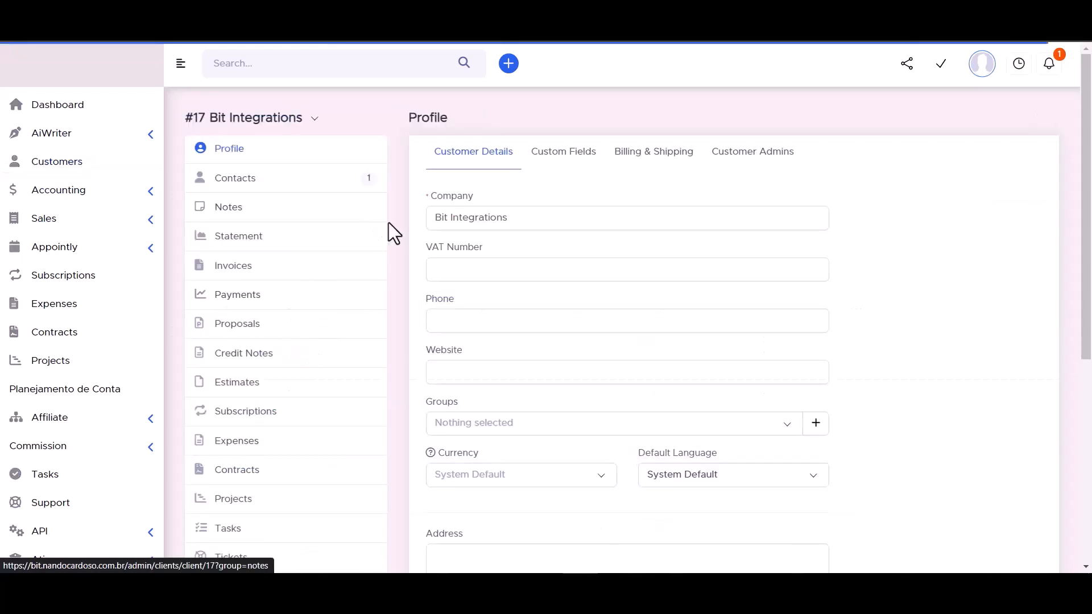
pyautogui.click(234, 180)
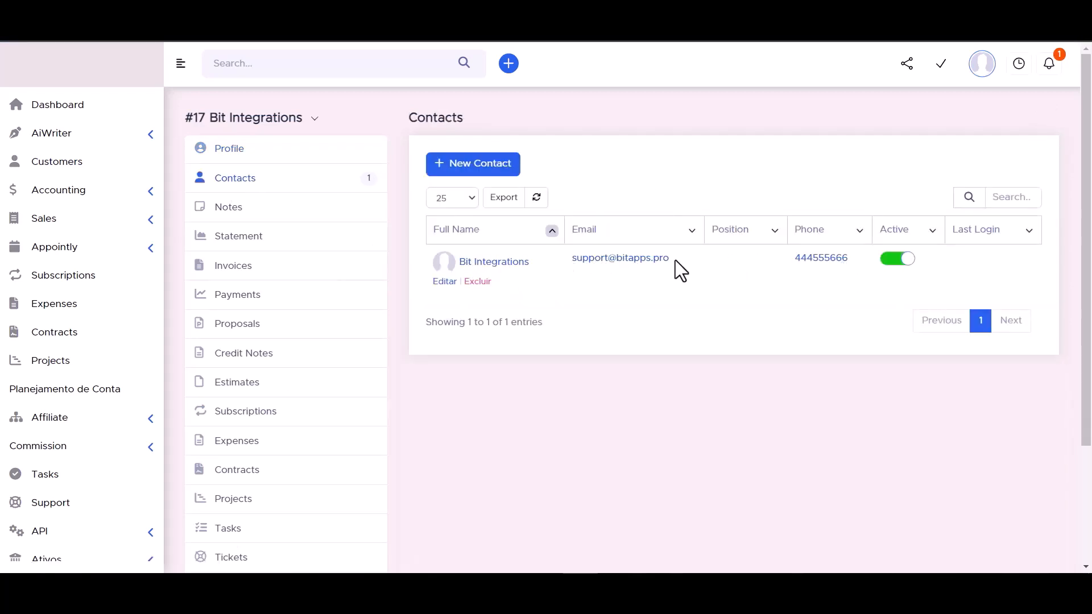
pyautogui.click(495, 263)
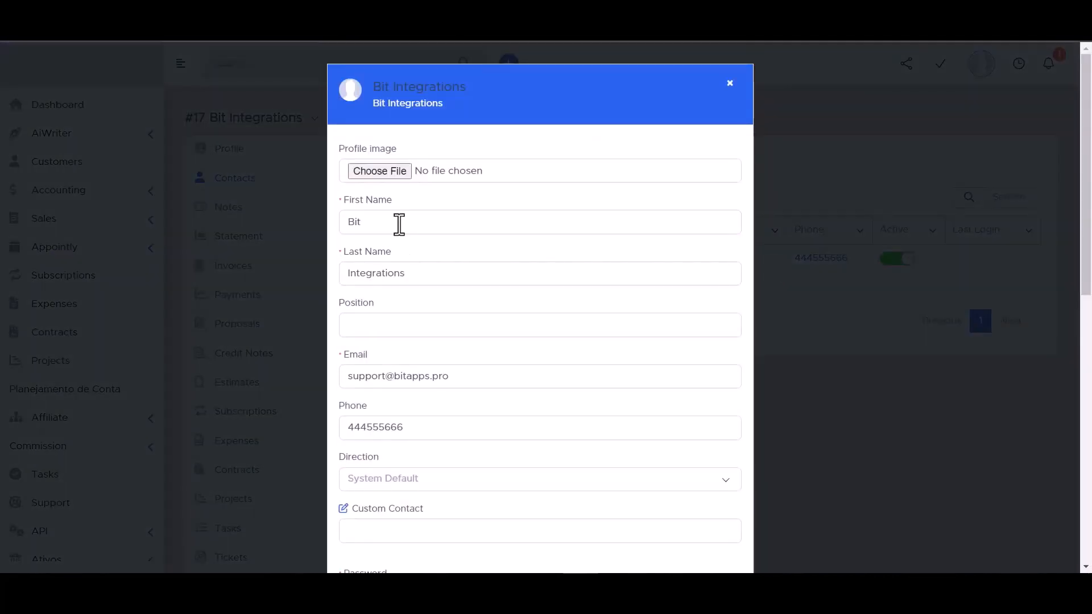
pyautogui.scroll(-3, 399, 224)
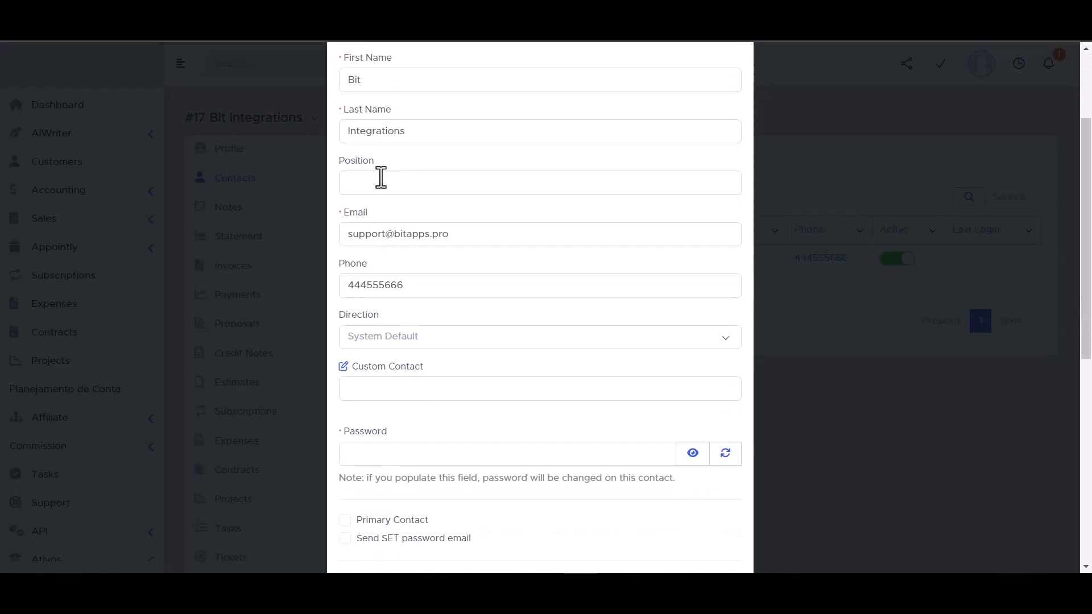